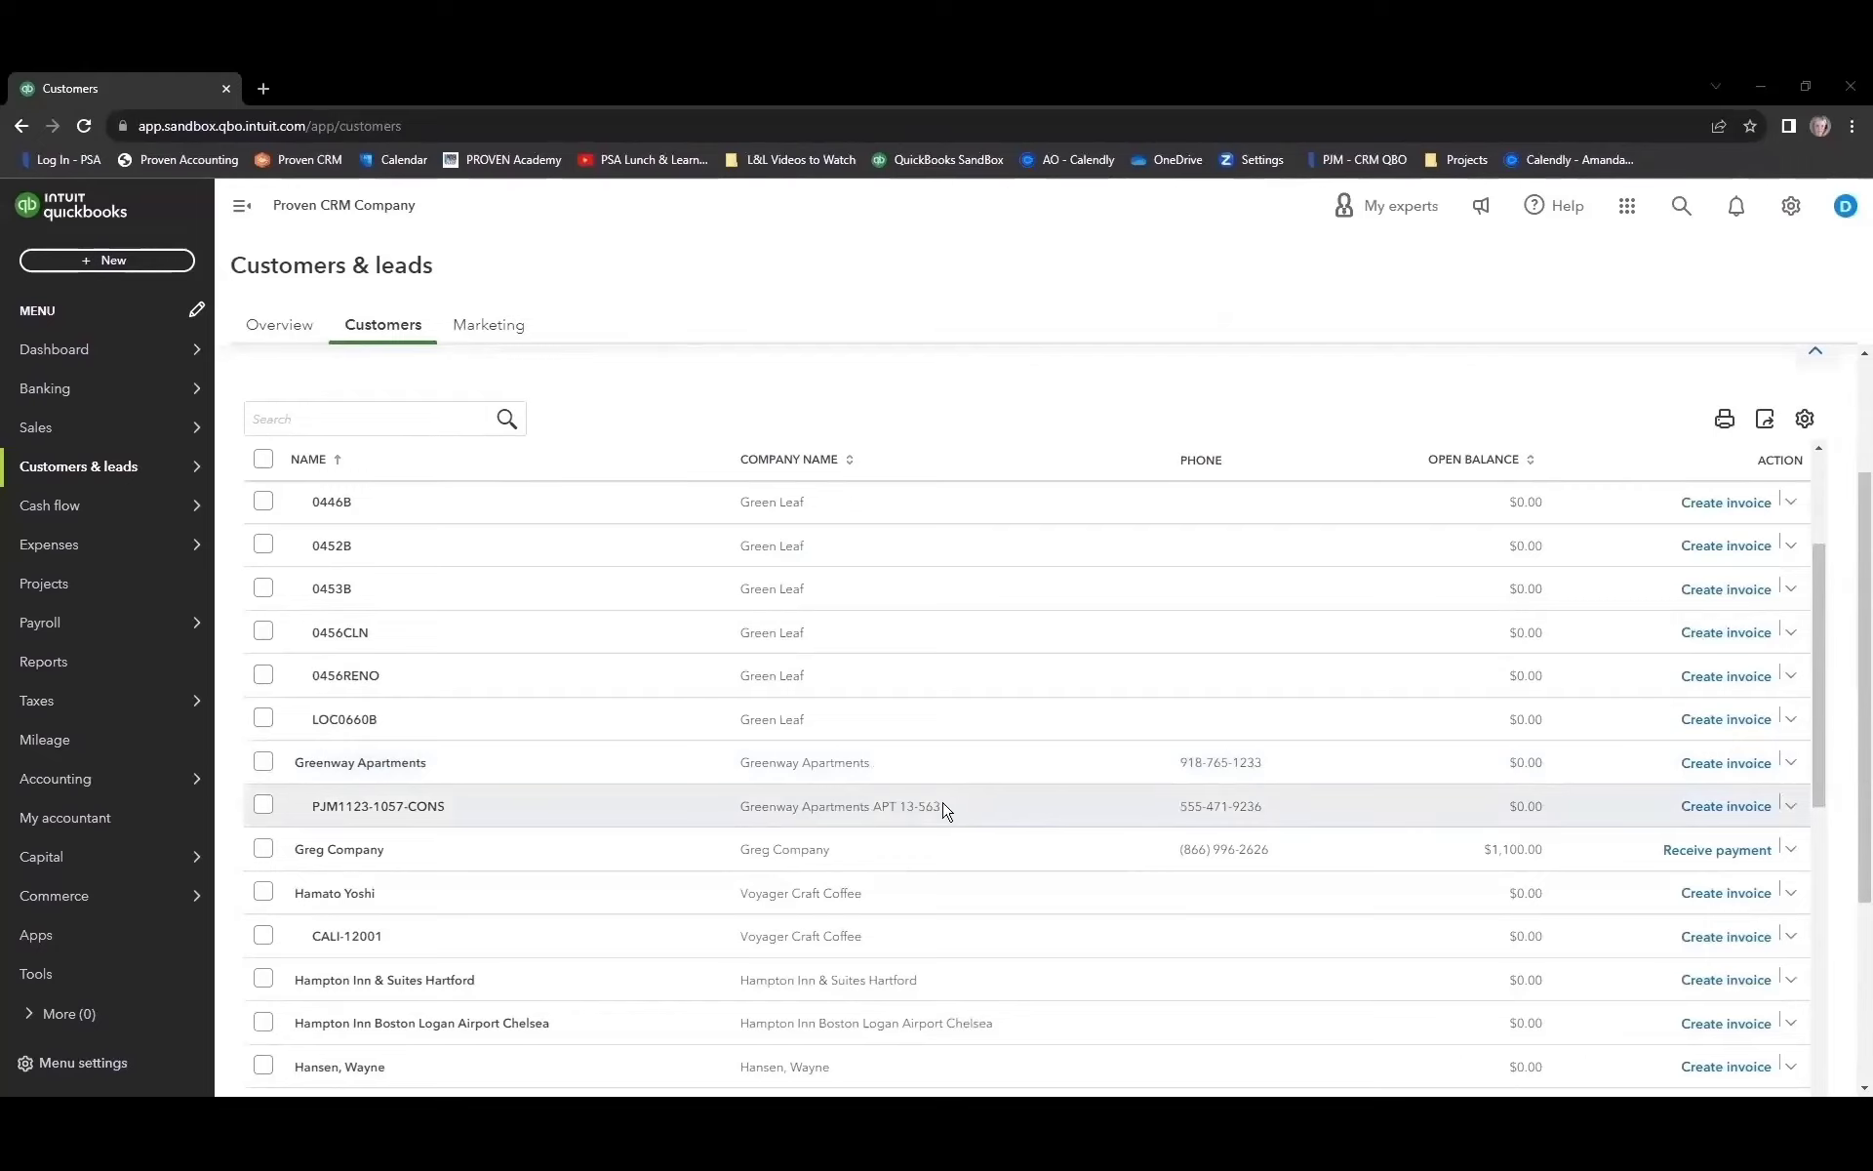
# - Open the Greenway Apartments APT 13-563 sub-customer from the customer list
pyautogui.click(945, 811)
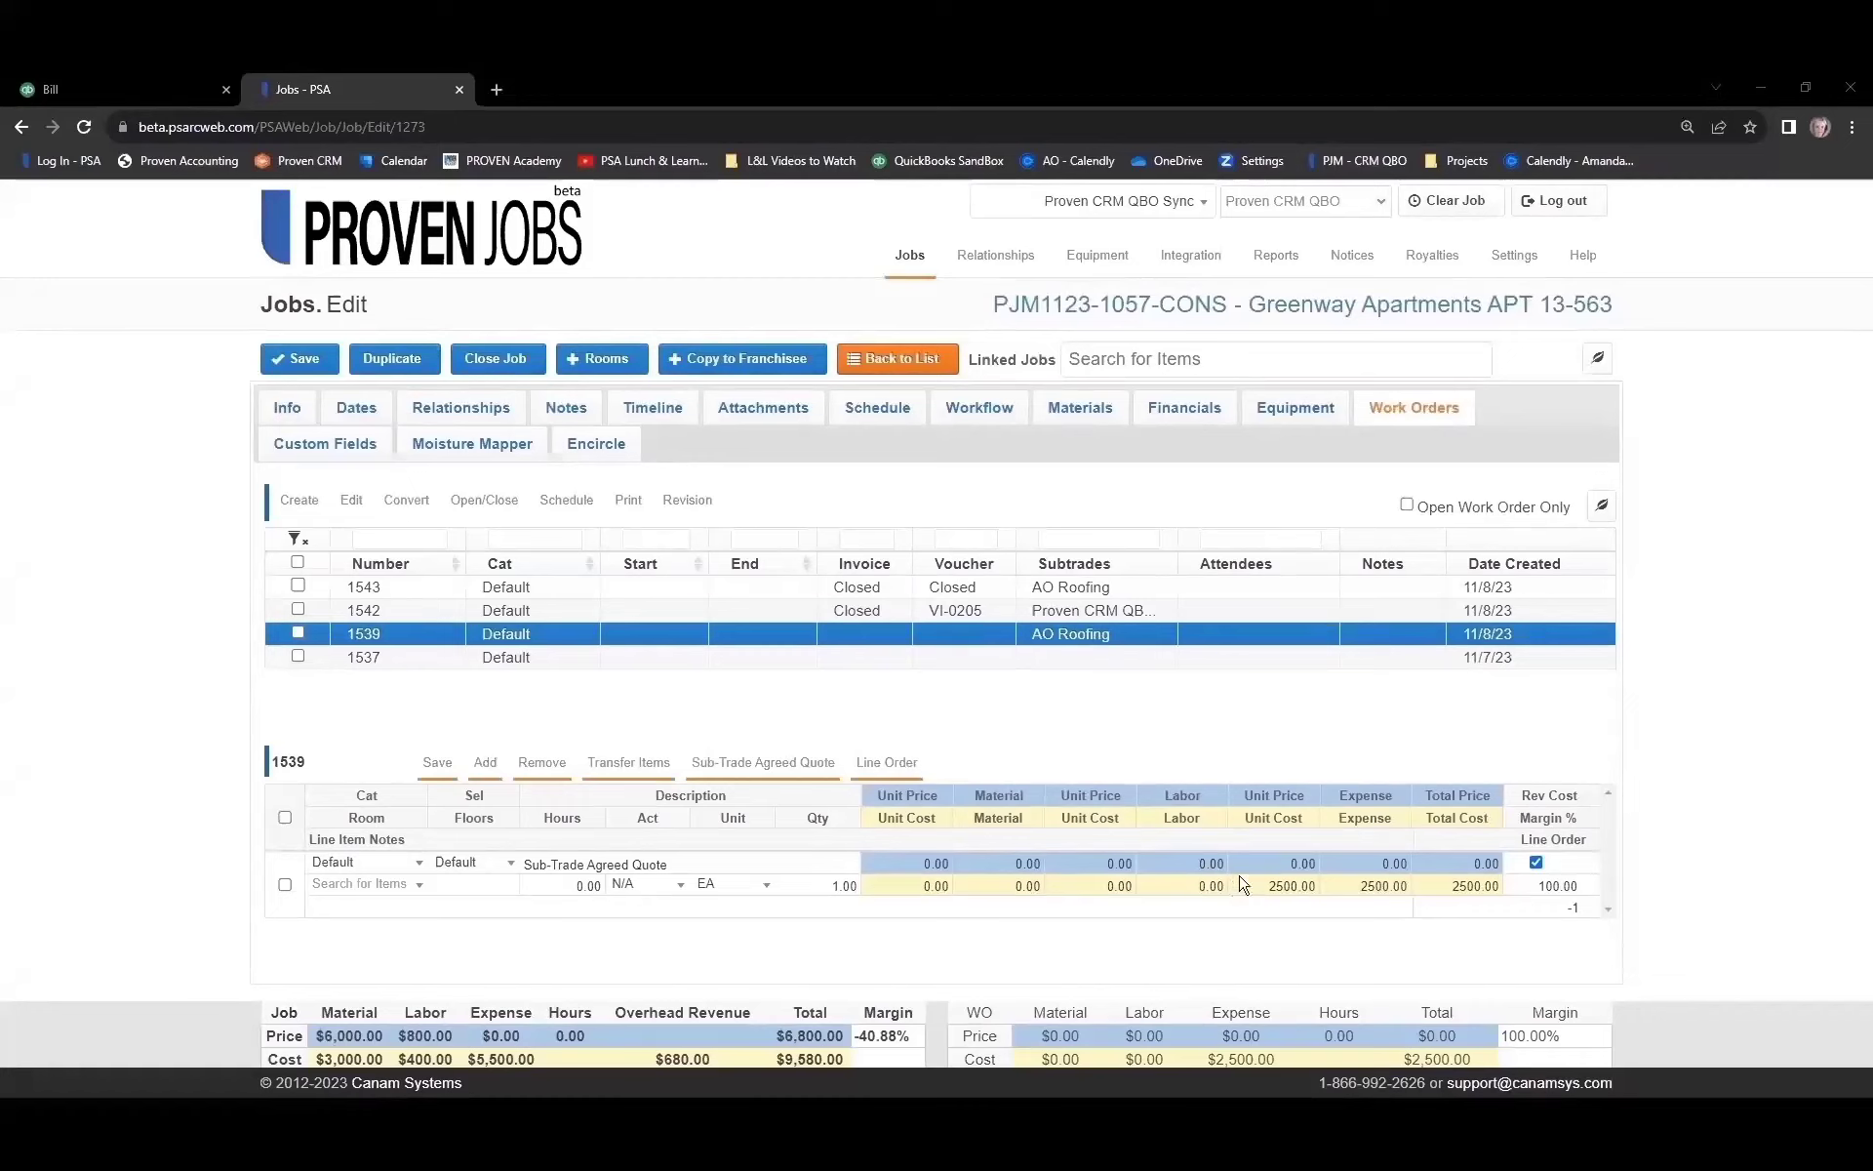
# - Convert the AO Roofing work order that has no voucher yet into a voucher dated 11/8/2023
pyautogui.click(298, 635)
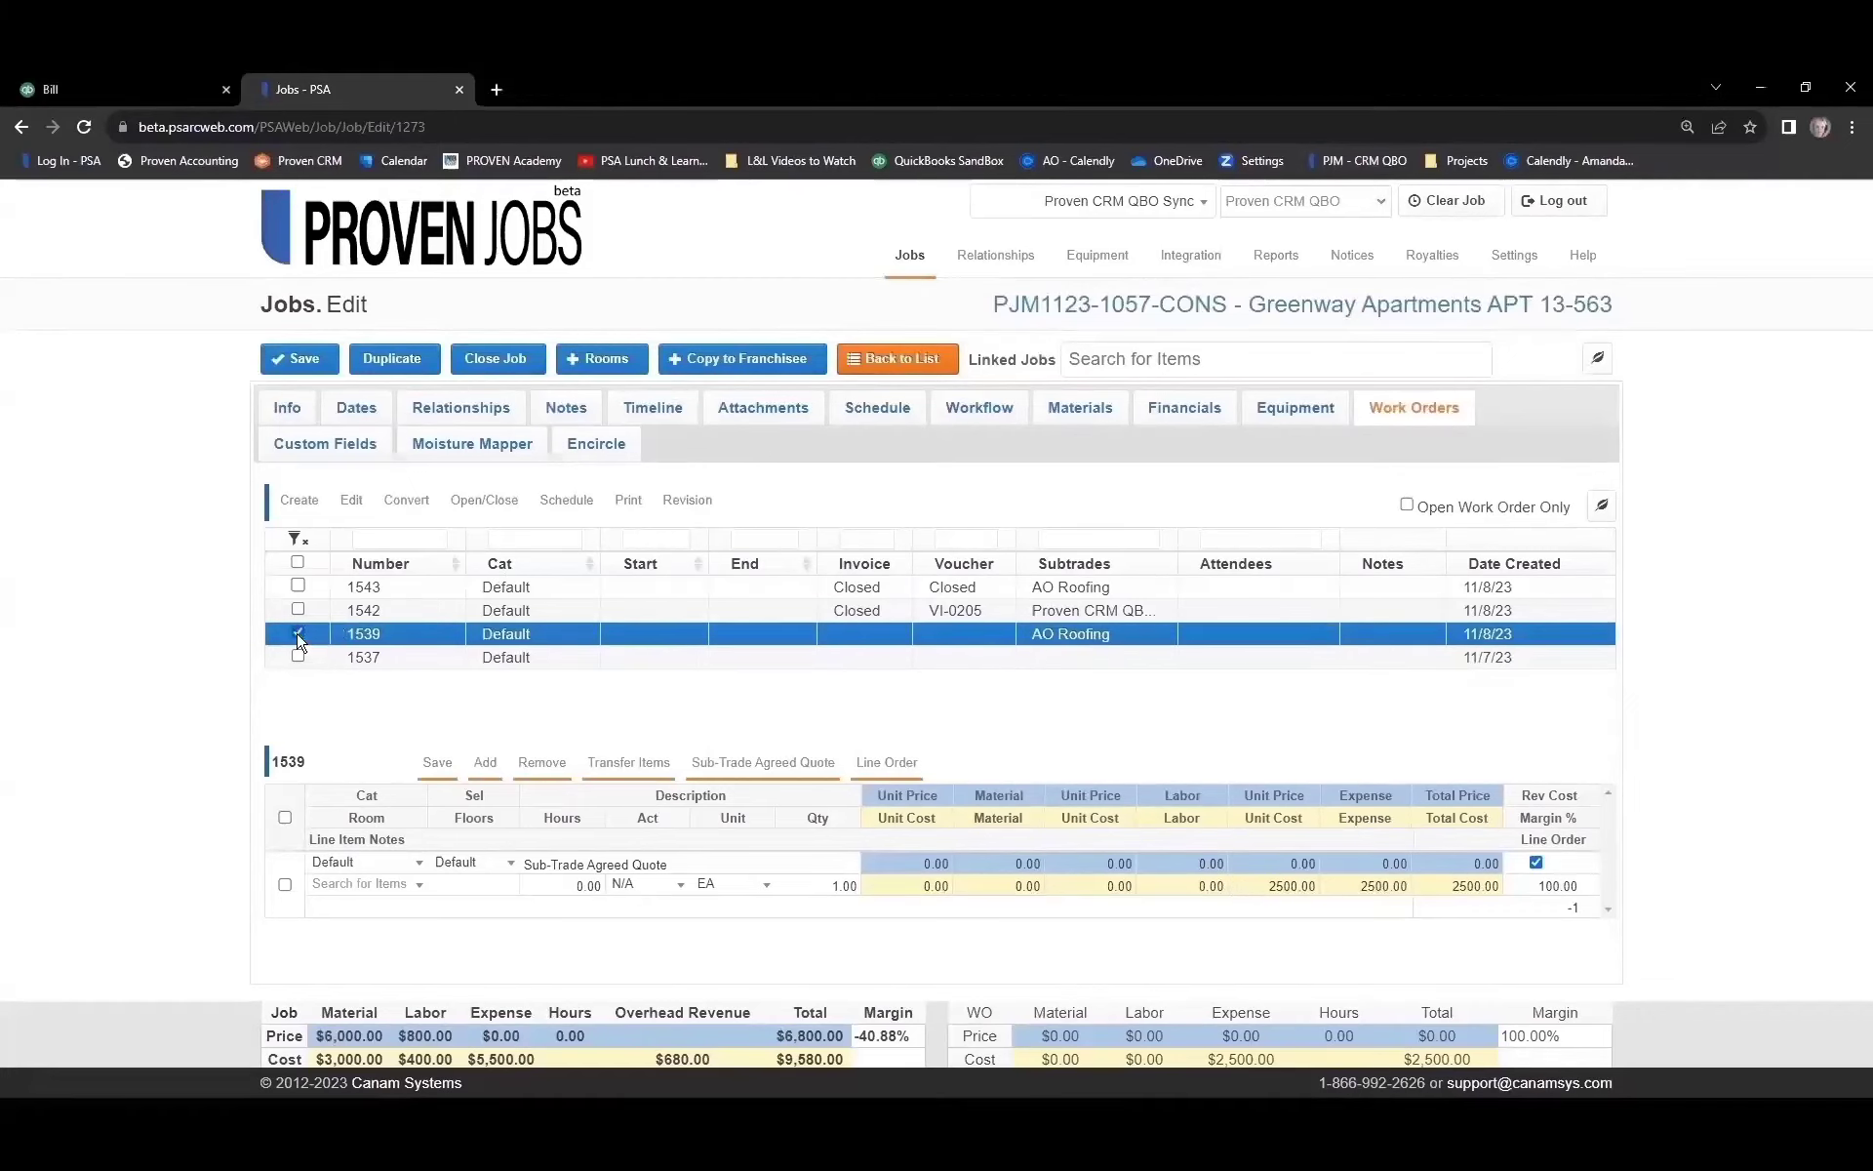
pyautogui.click(417, 504)
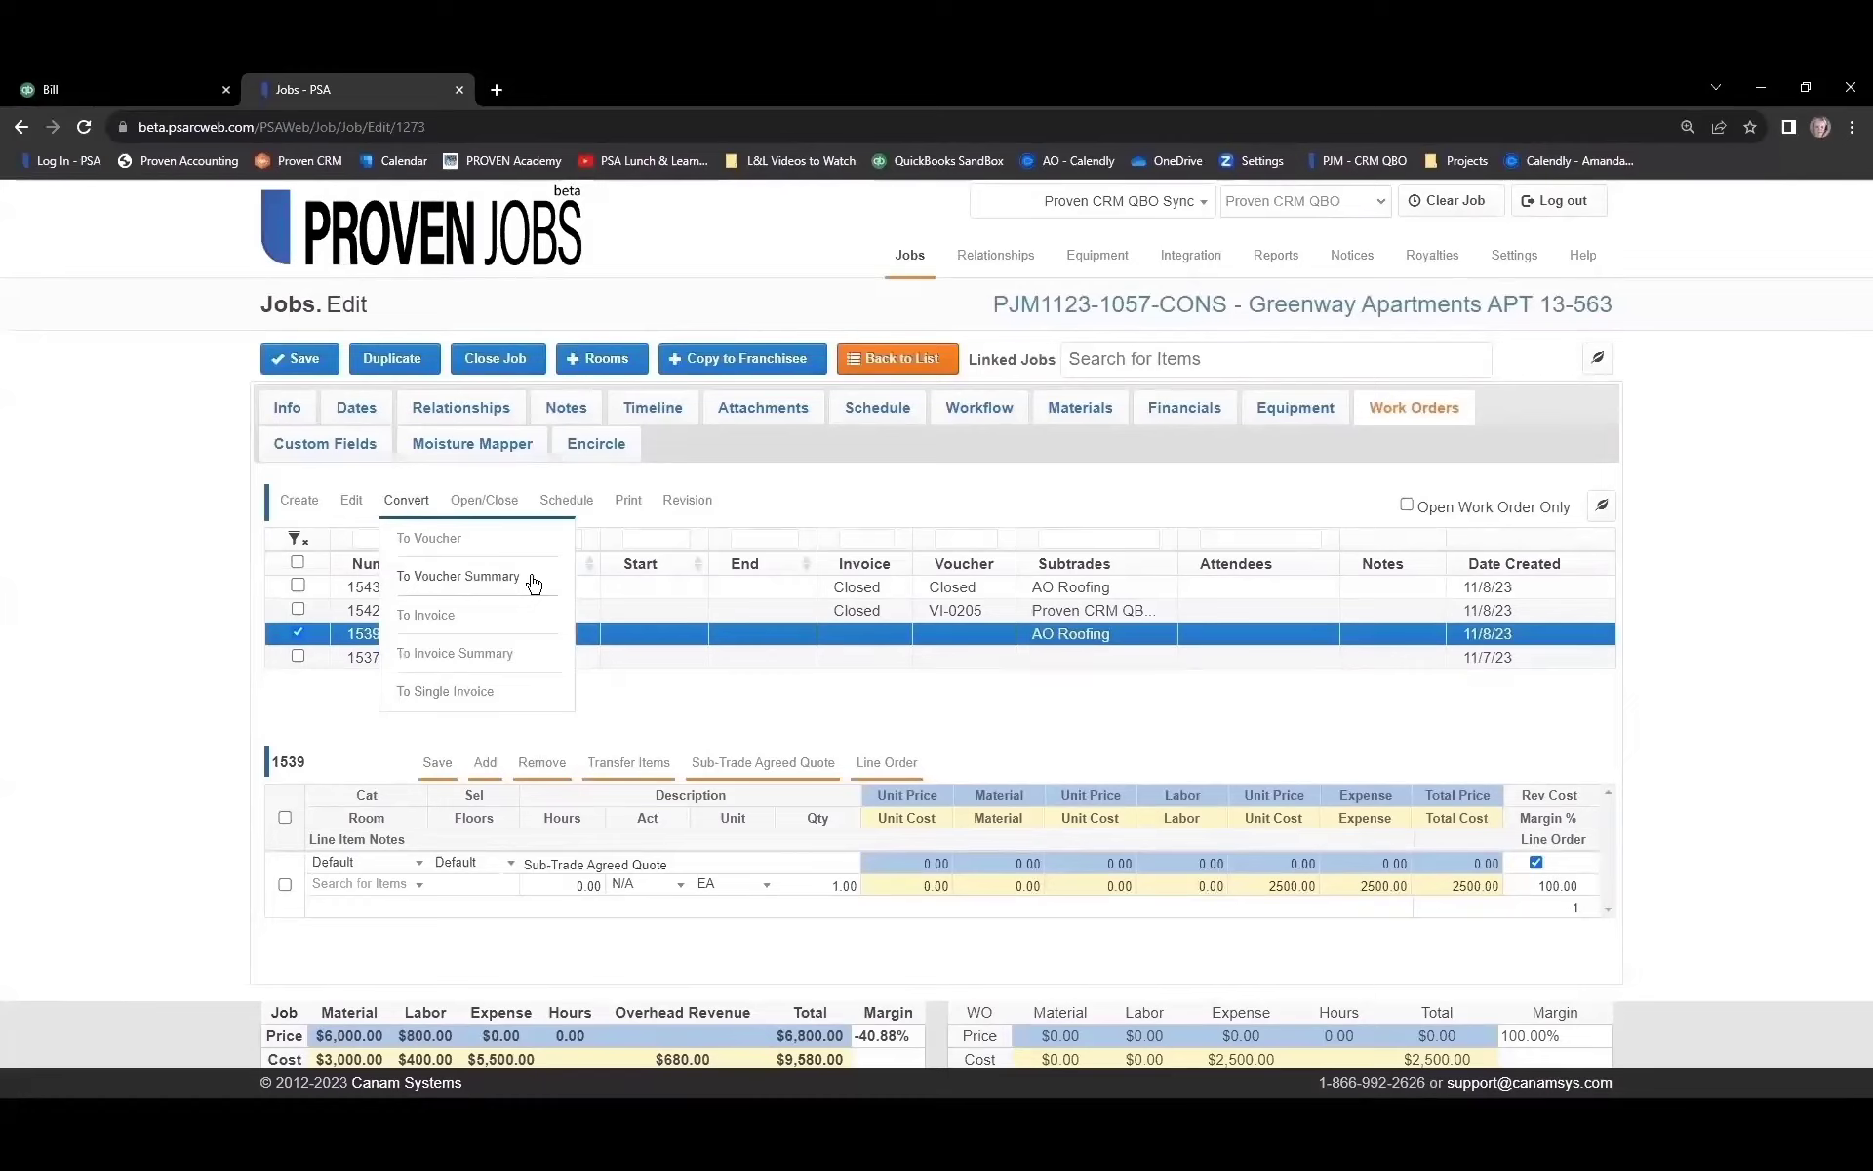
pyautogui.click(455, 543)
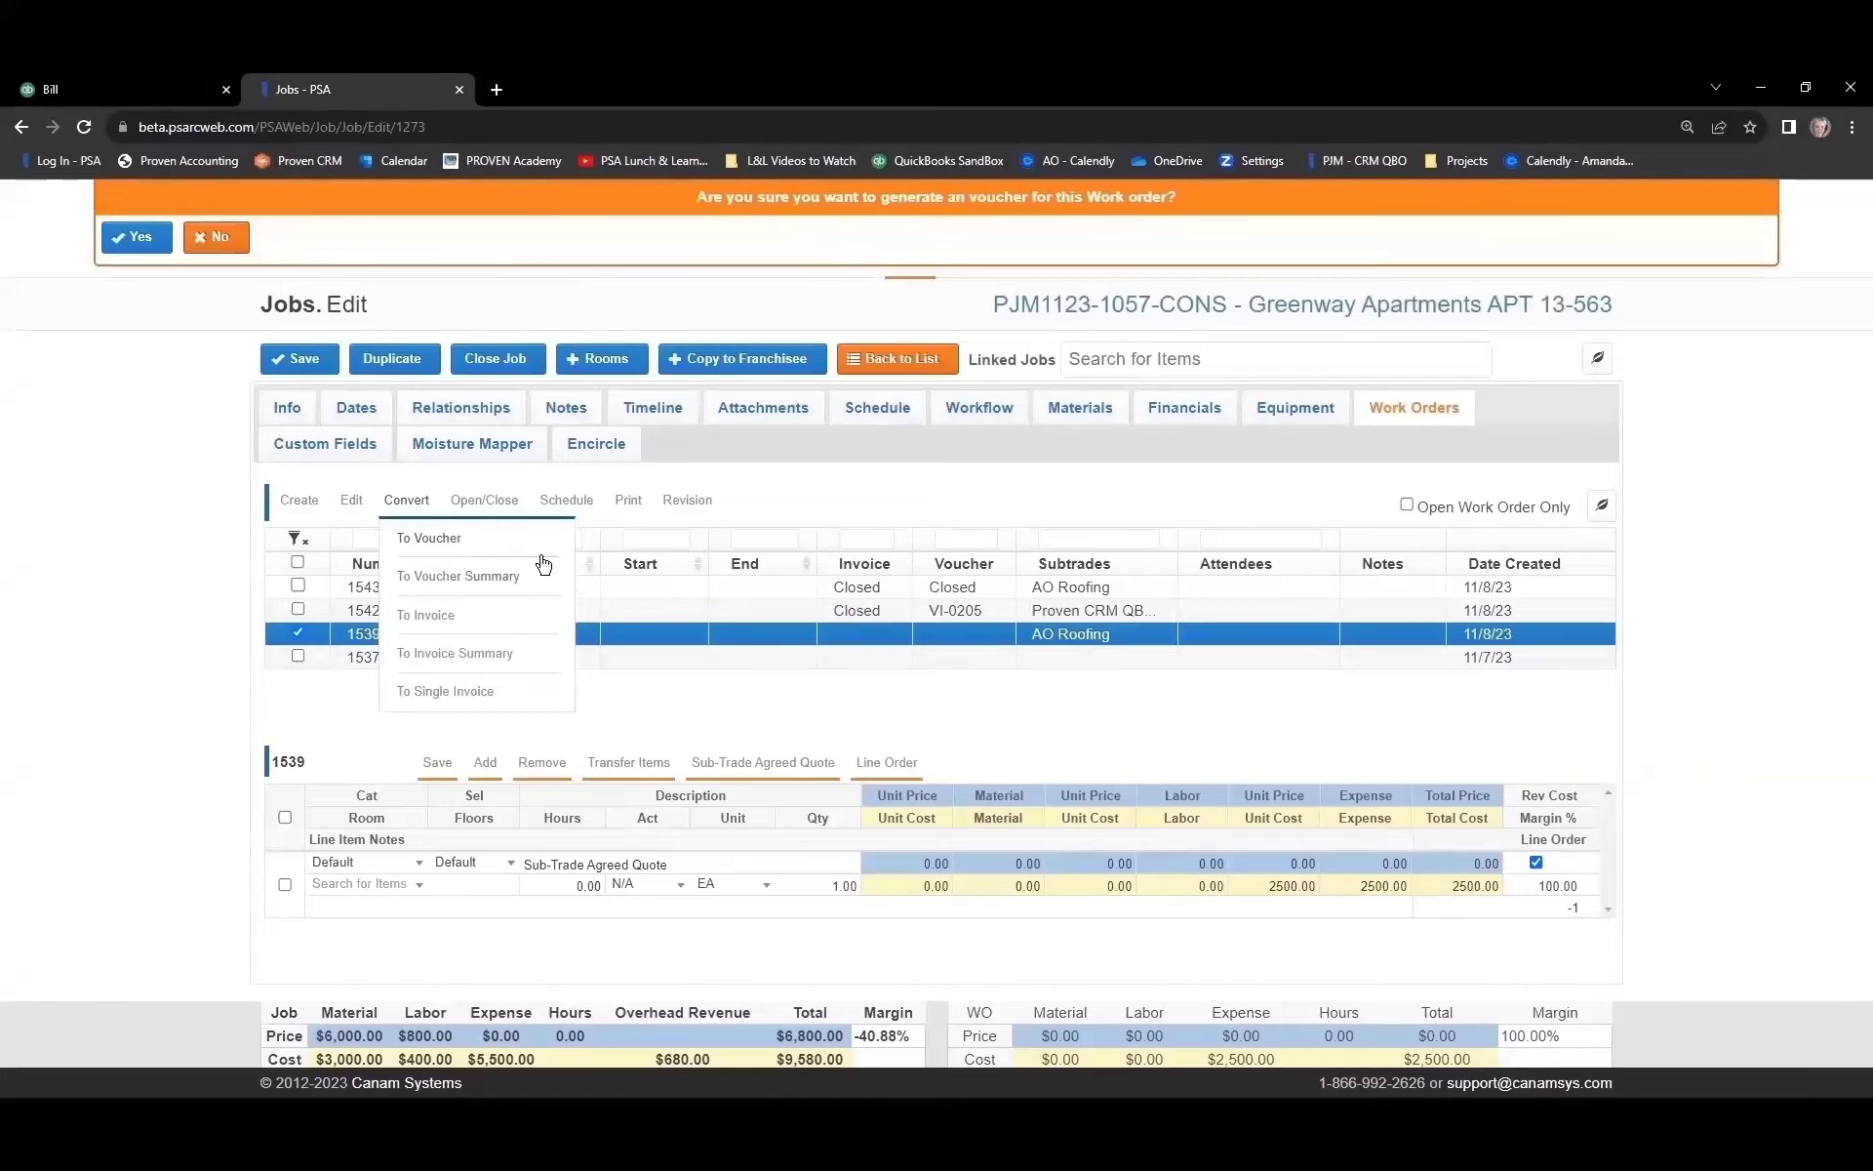
pyautogui.click(140, 242)
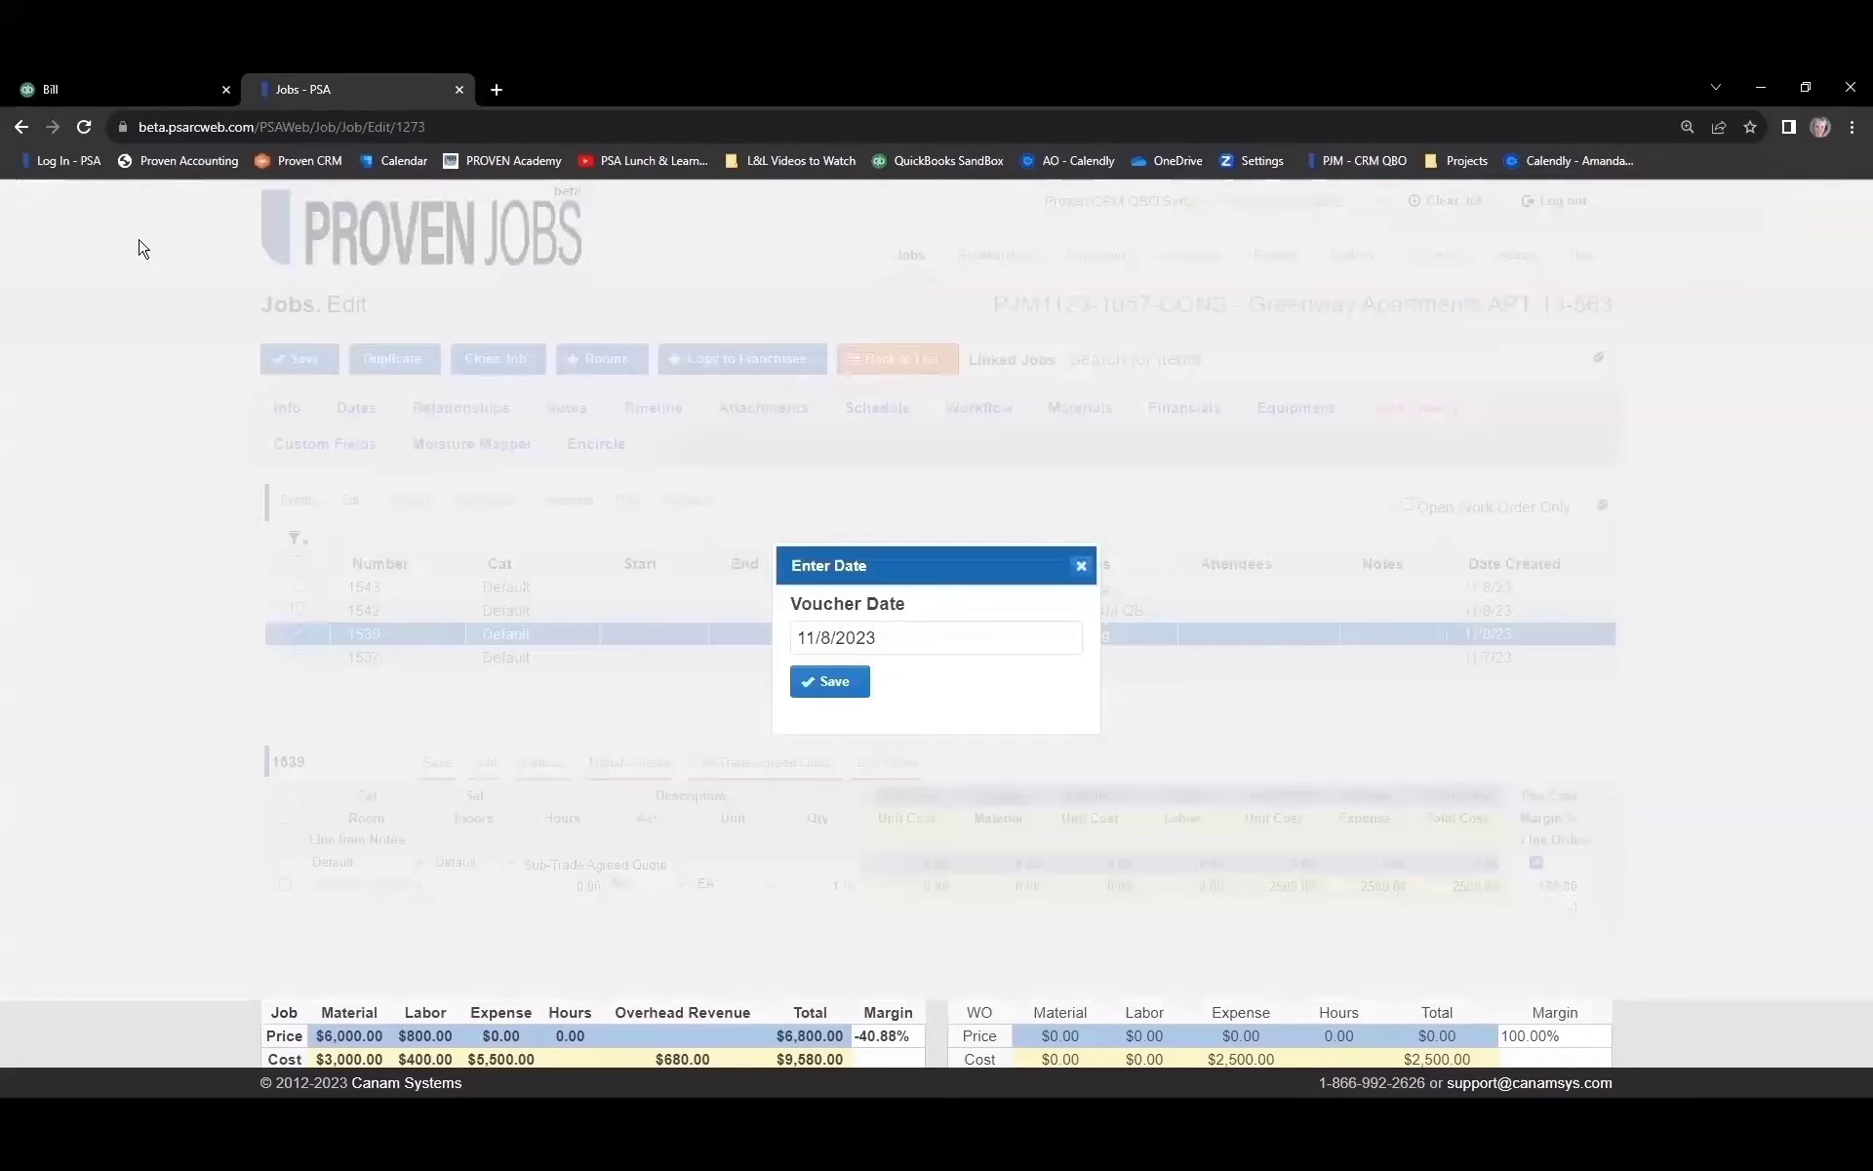
pyautogui.click(821, 683)
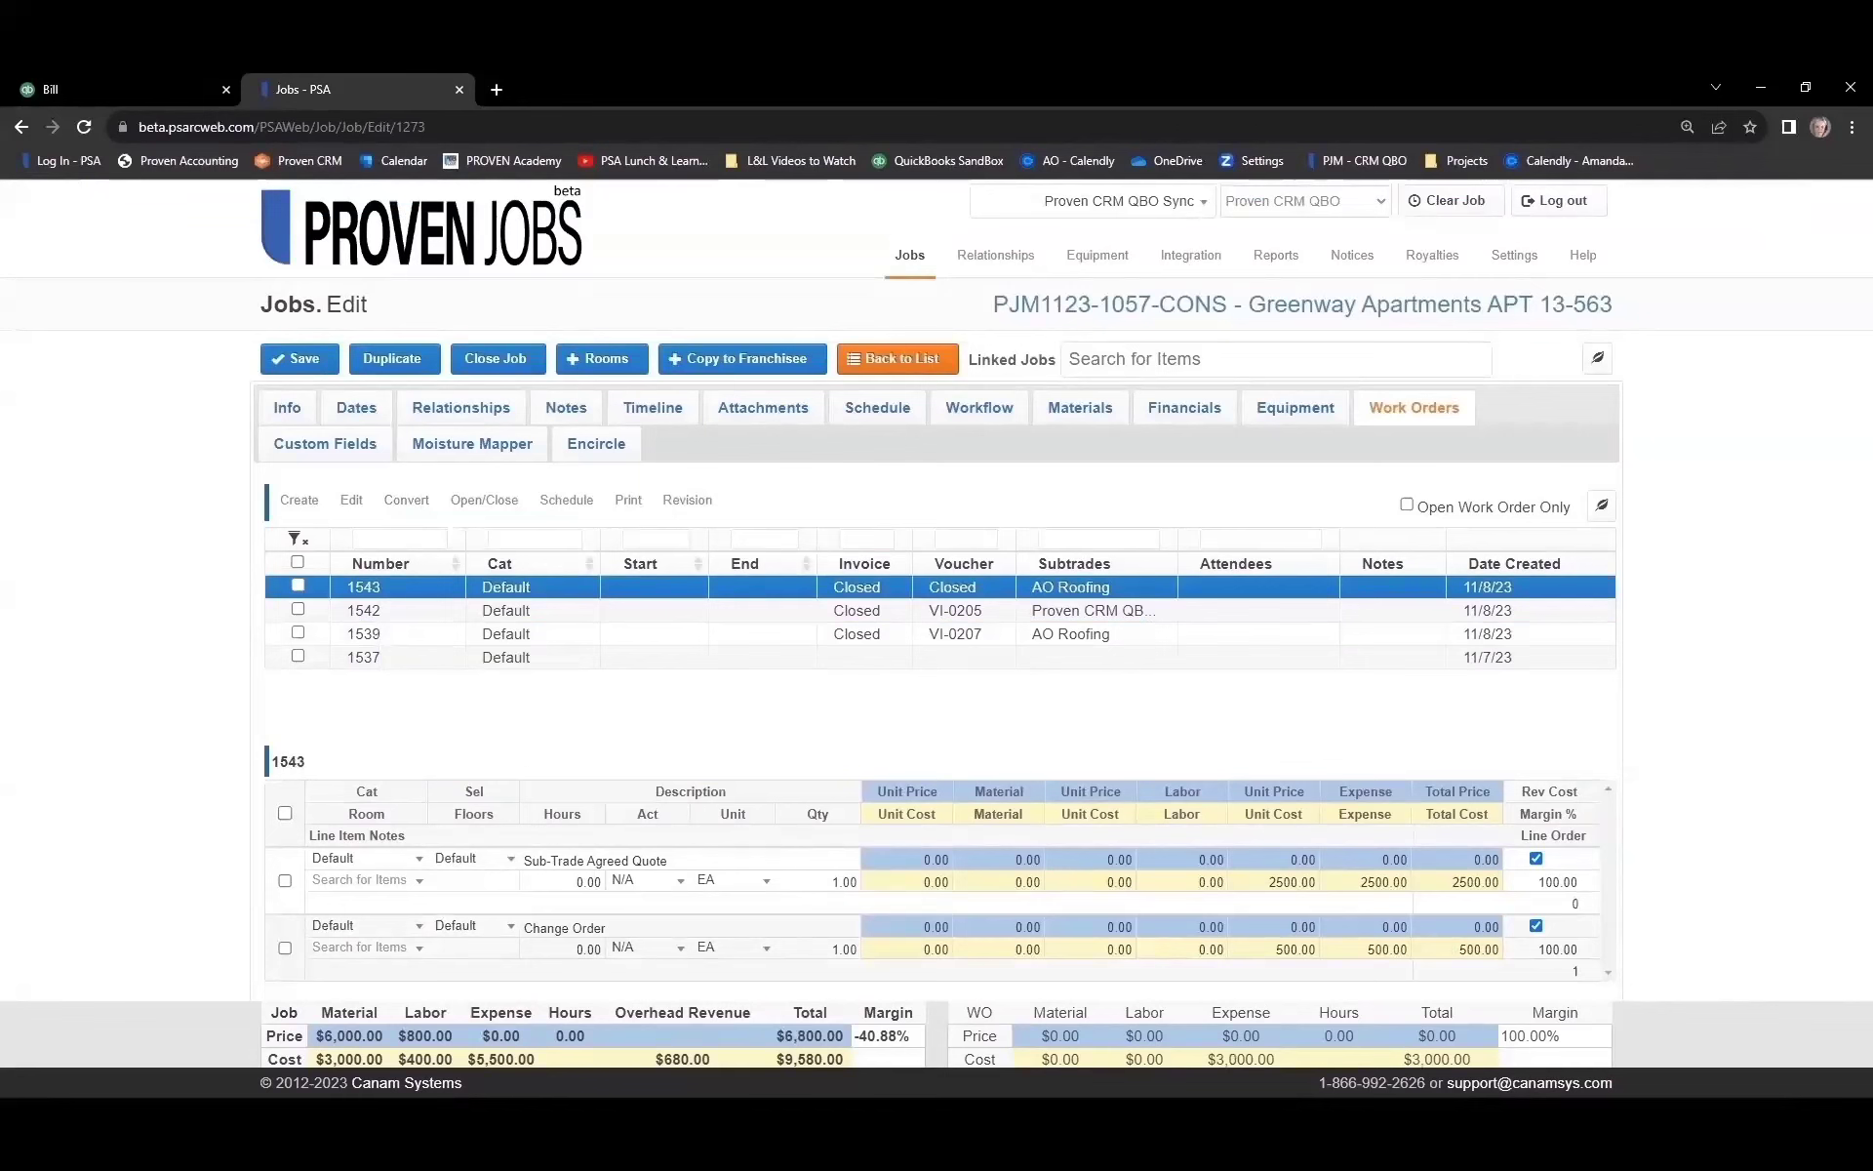
# - Switch to QuickBooks, reload the expense transactions and open the $2,500.00 AO Roofing bill dated 11/08/2023
pyautogui.hotkey('ctrl', 'shift', 'Tab')
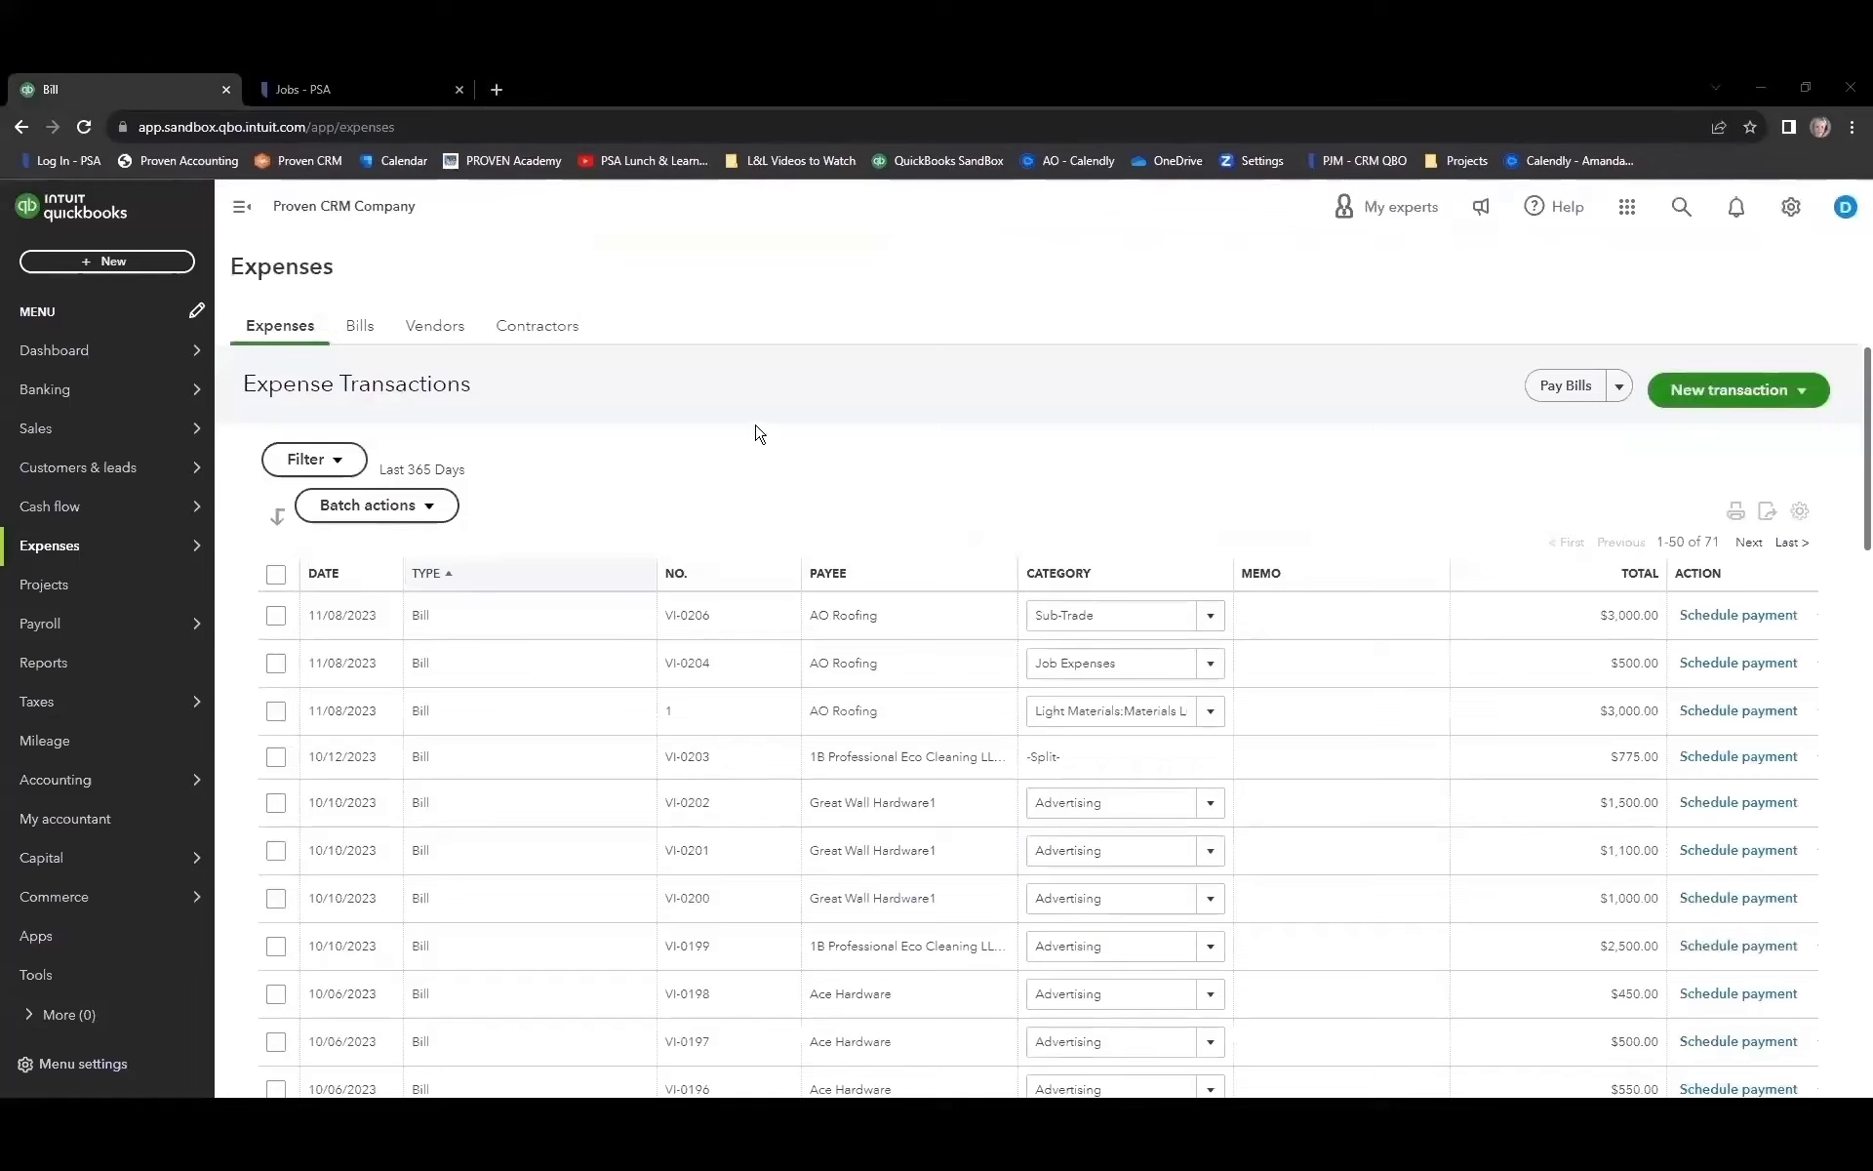
pyautogui.moveTo(105, 555)
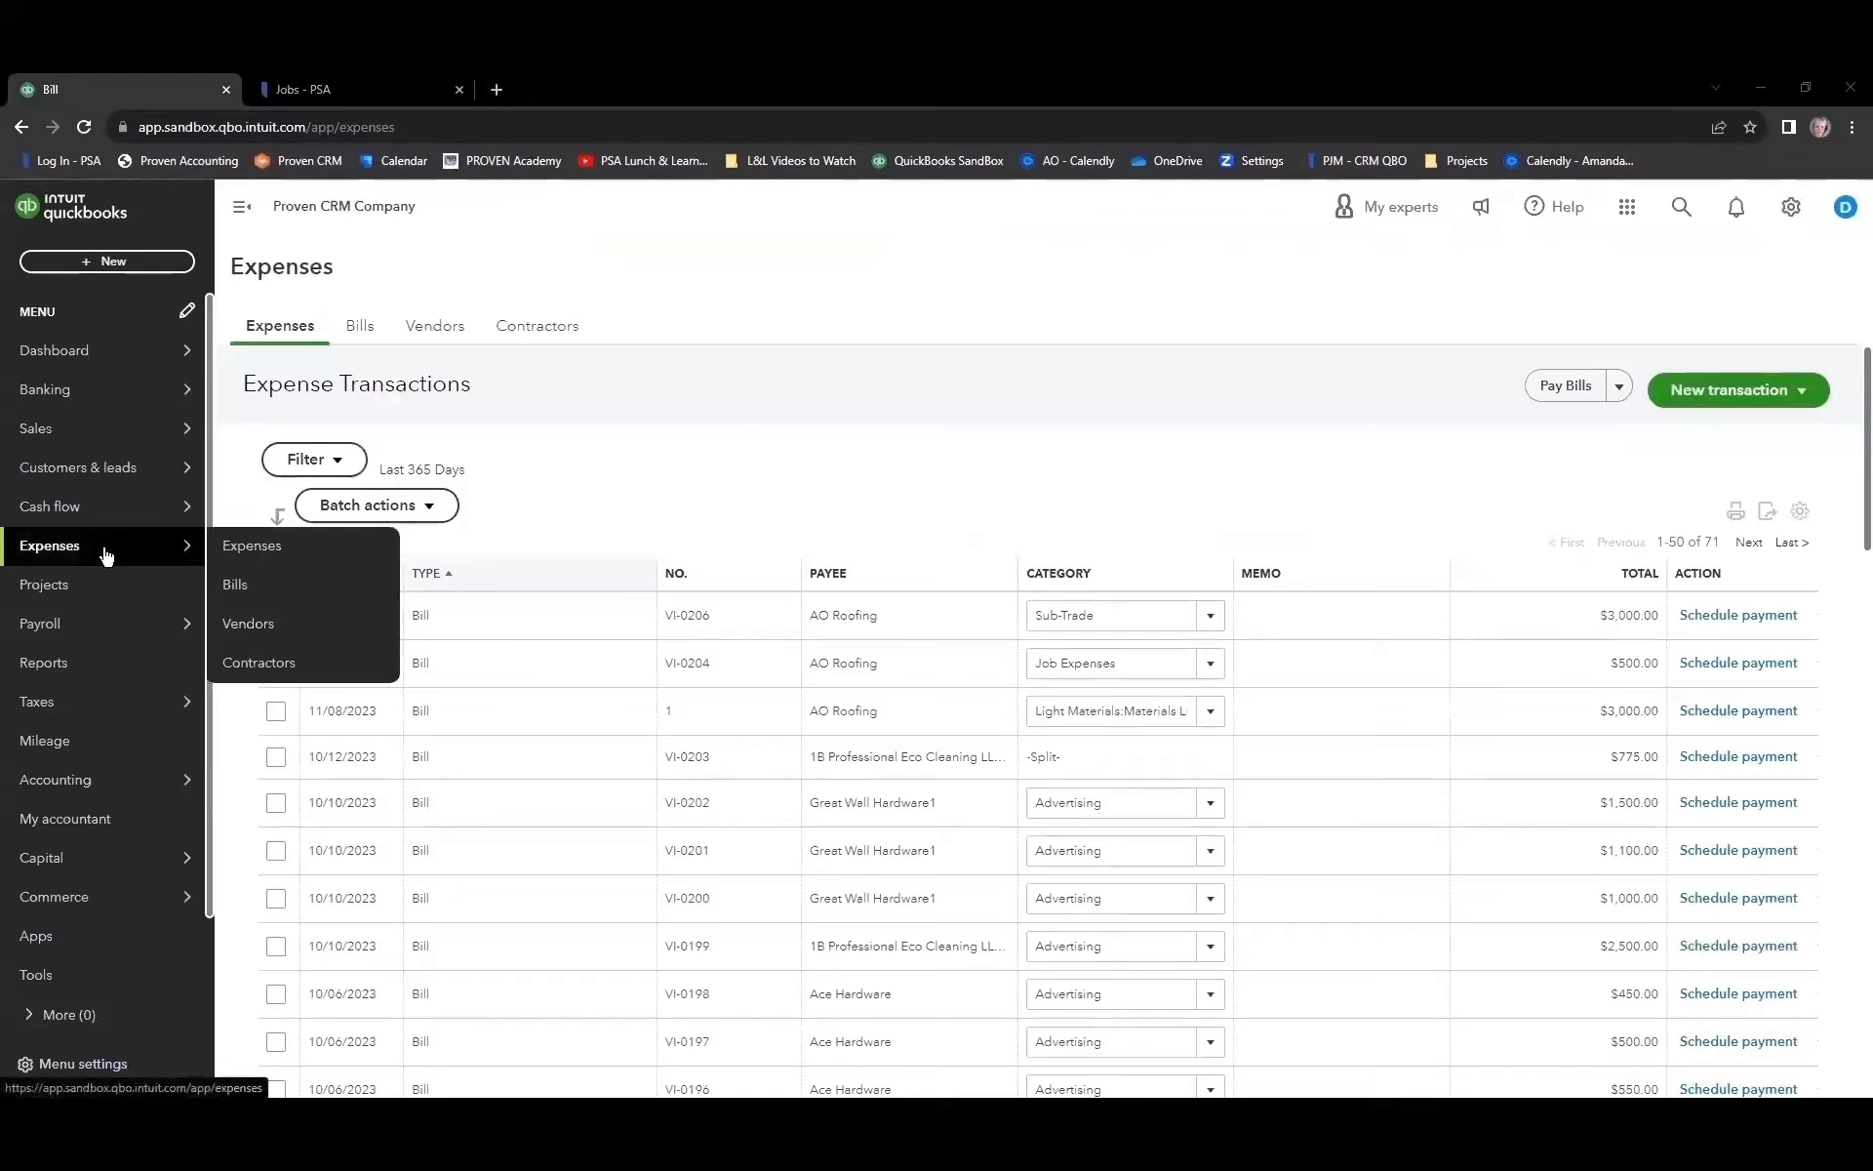
pyautogui.click(249, 552)
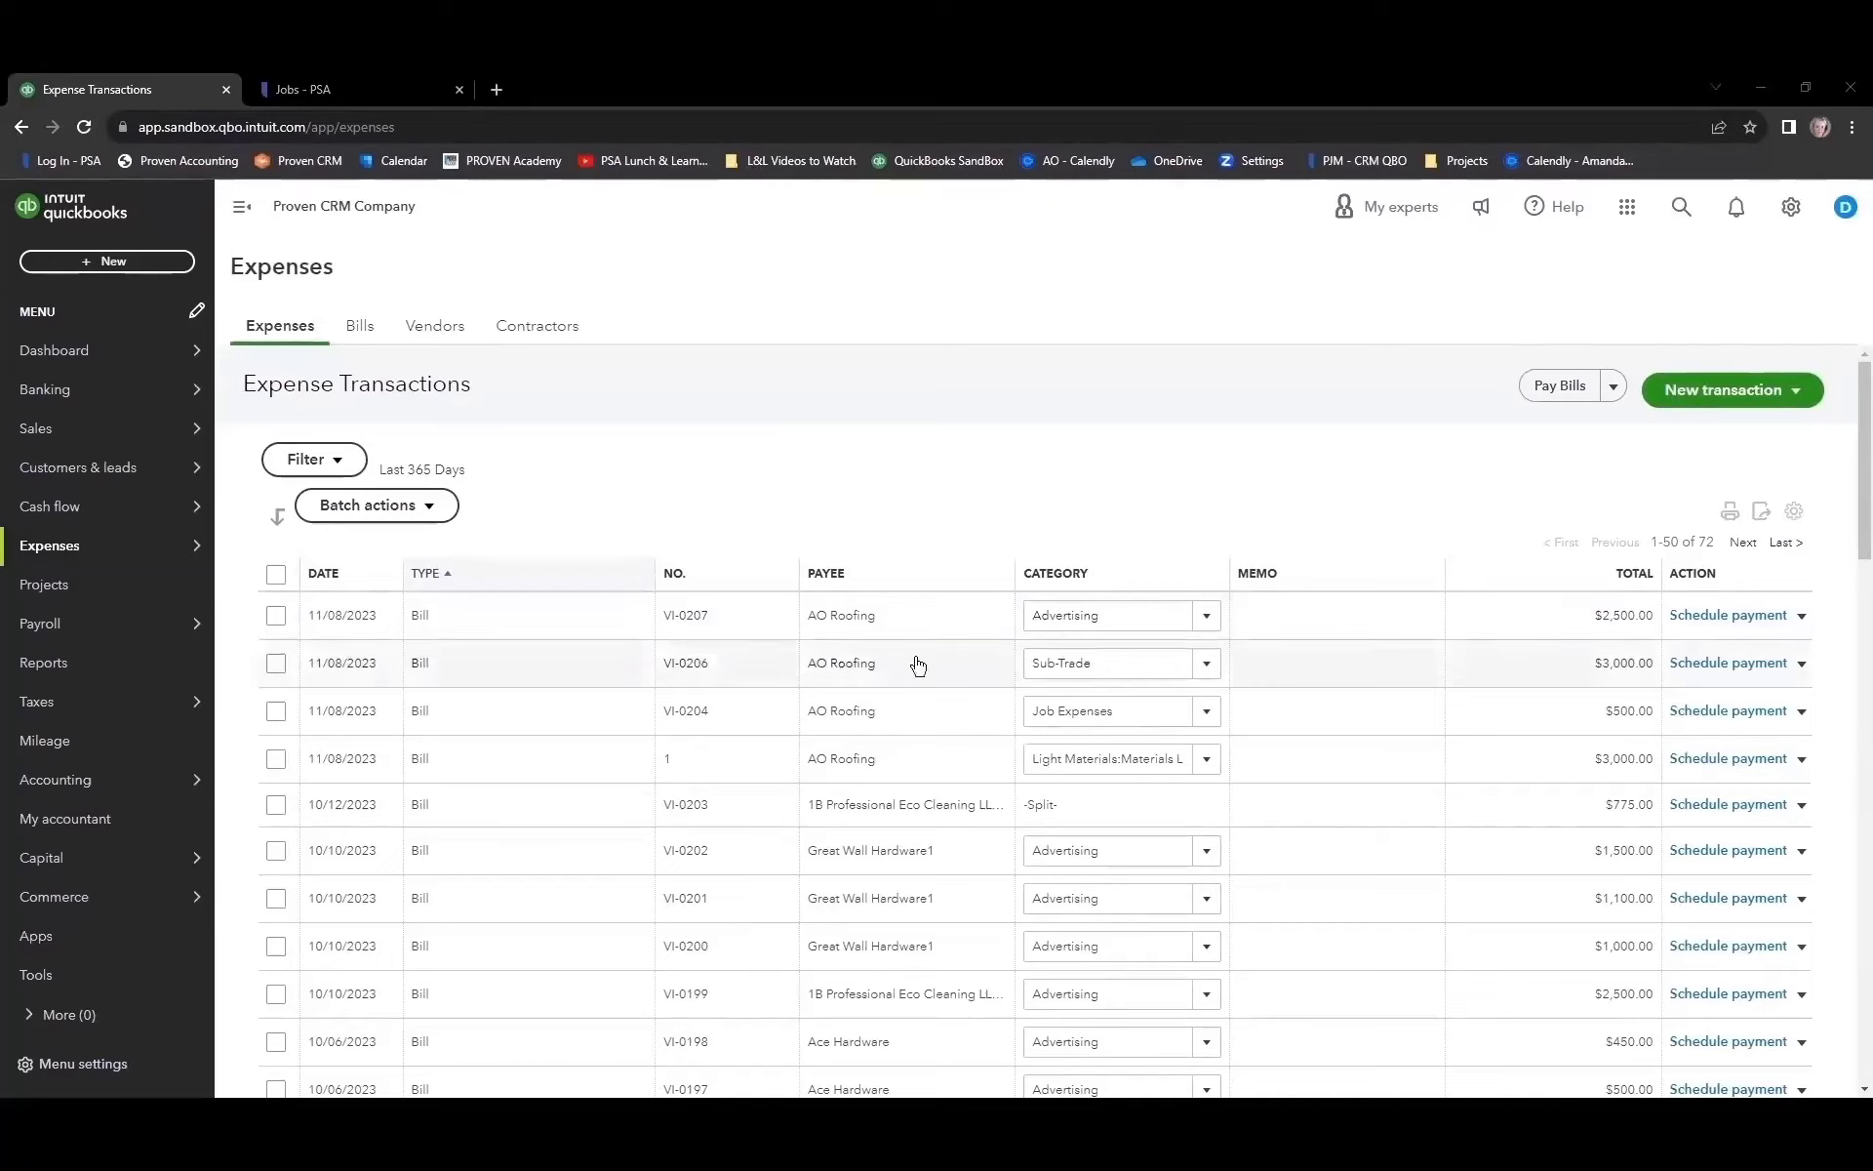
pyautogui.click(1371, 621)
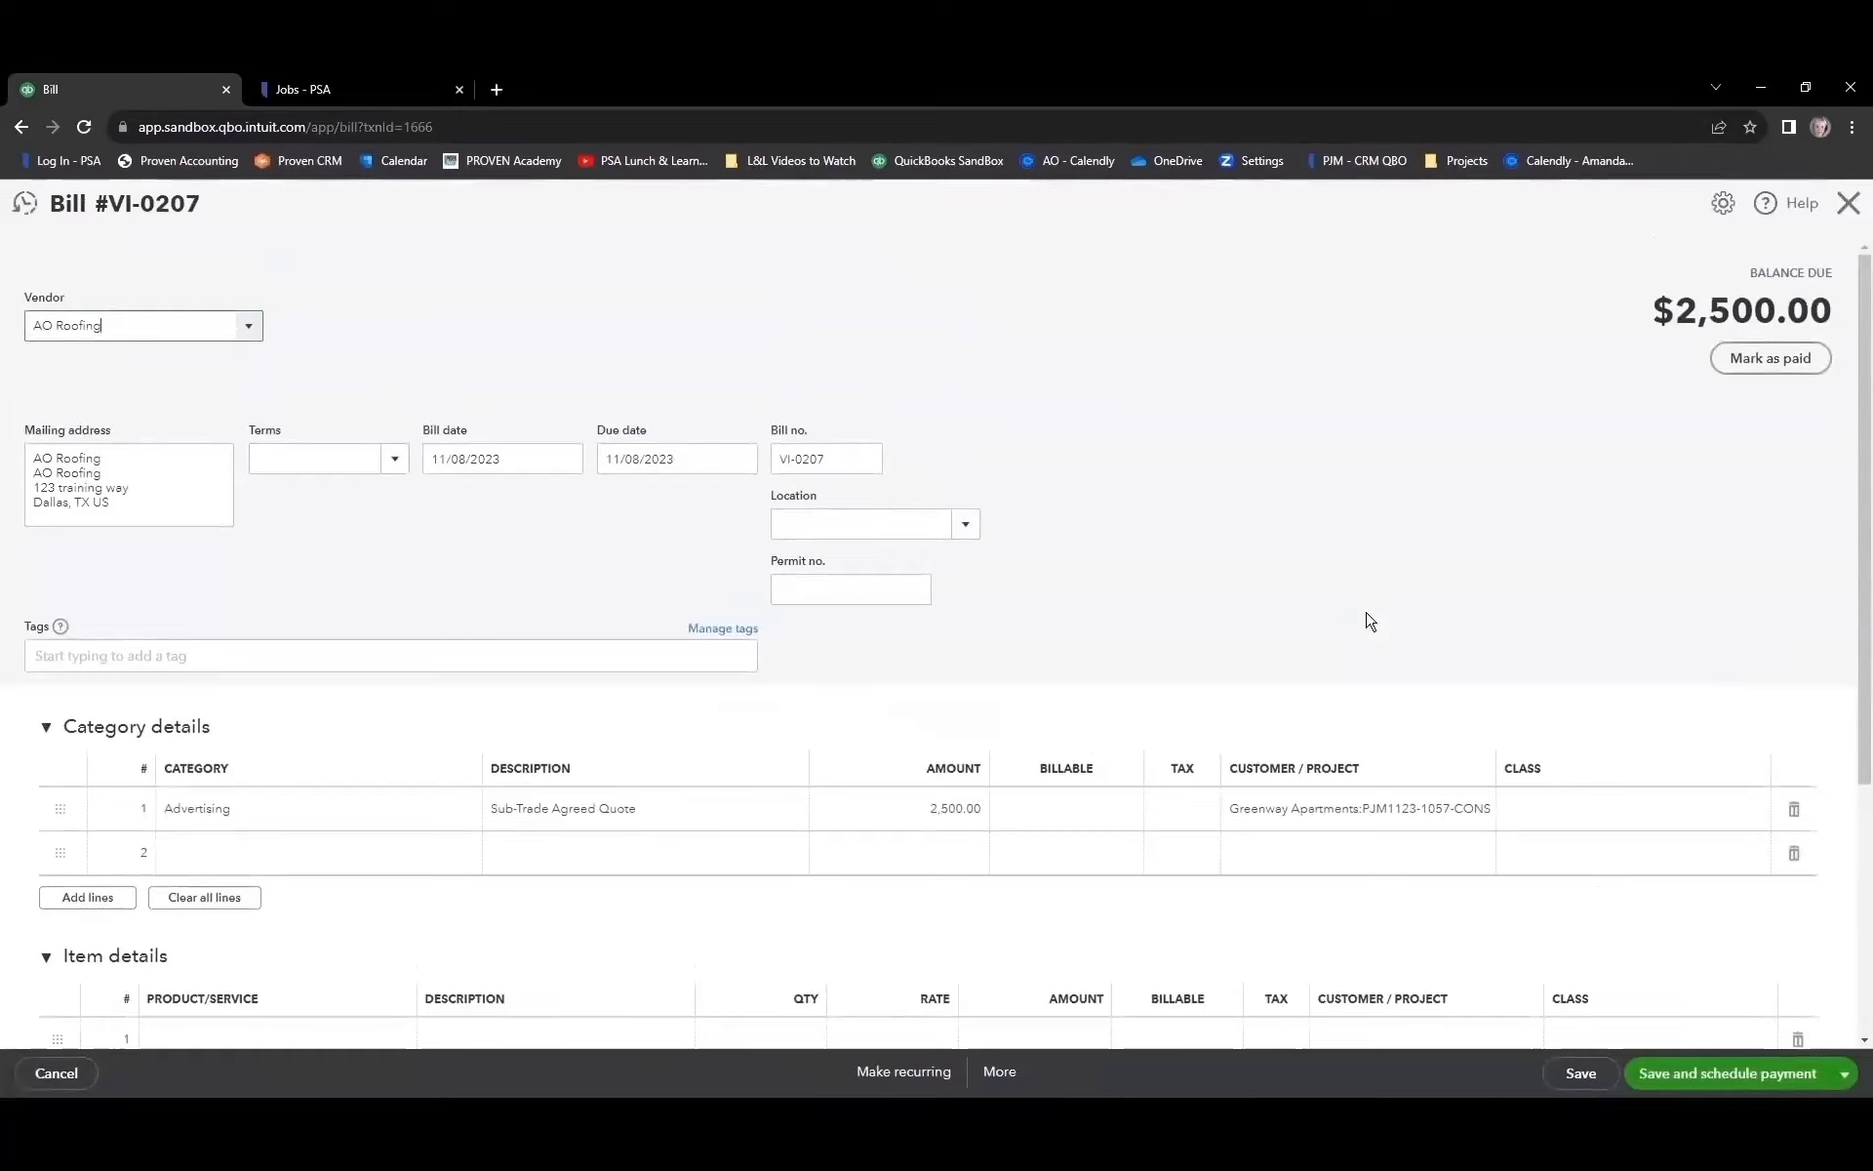
# - Set the category of the bill's Sub-Trade Agreed Quote line to Sub-Trade and save the bill
pyautogui.click(449, 824)
pyautogui.write('Sub-Trade')
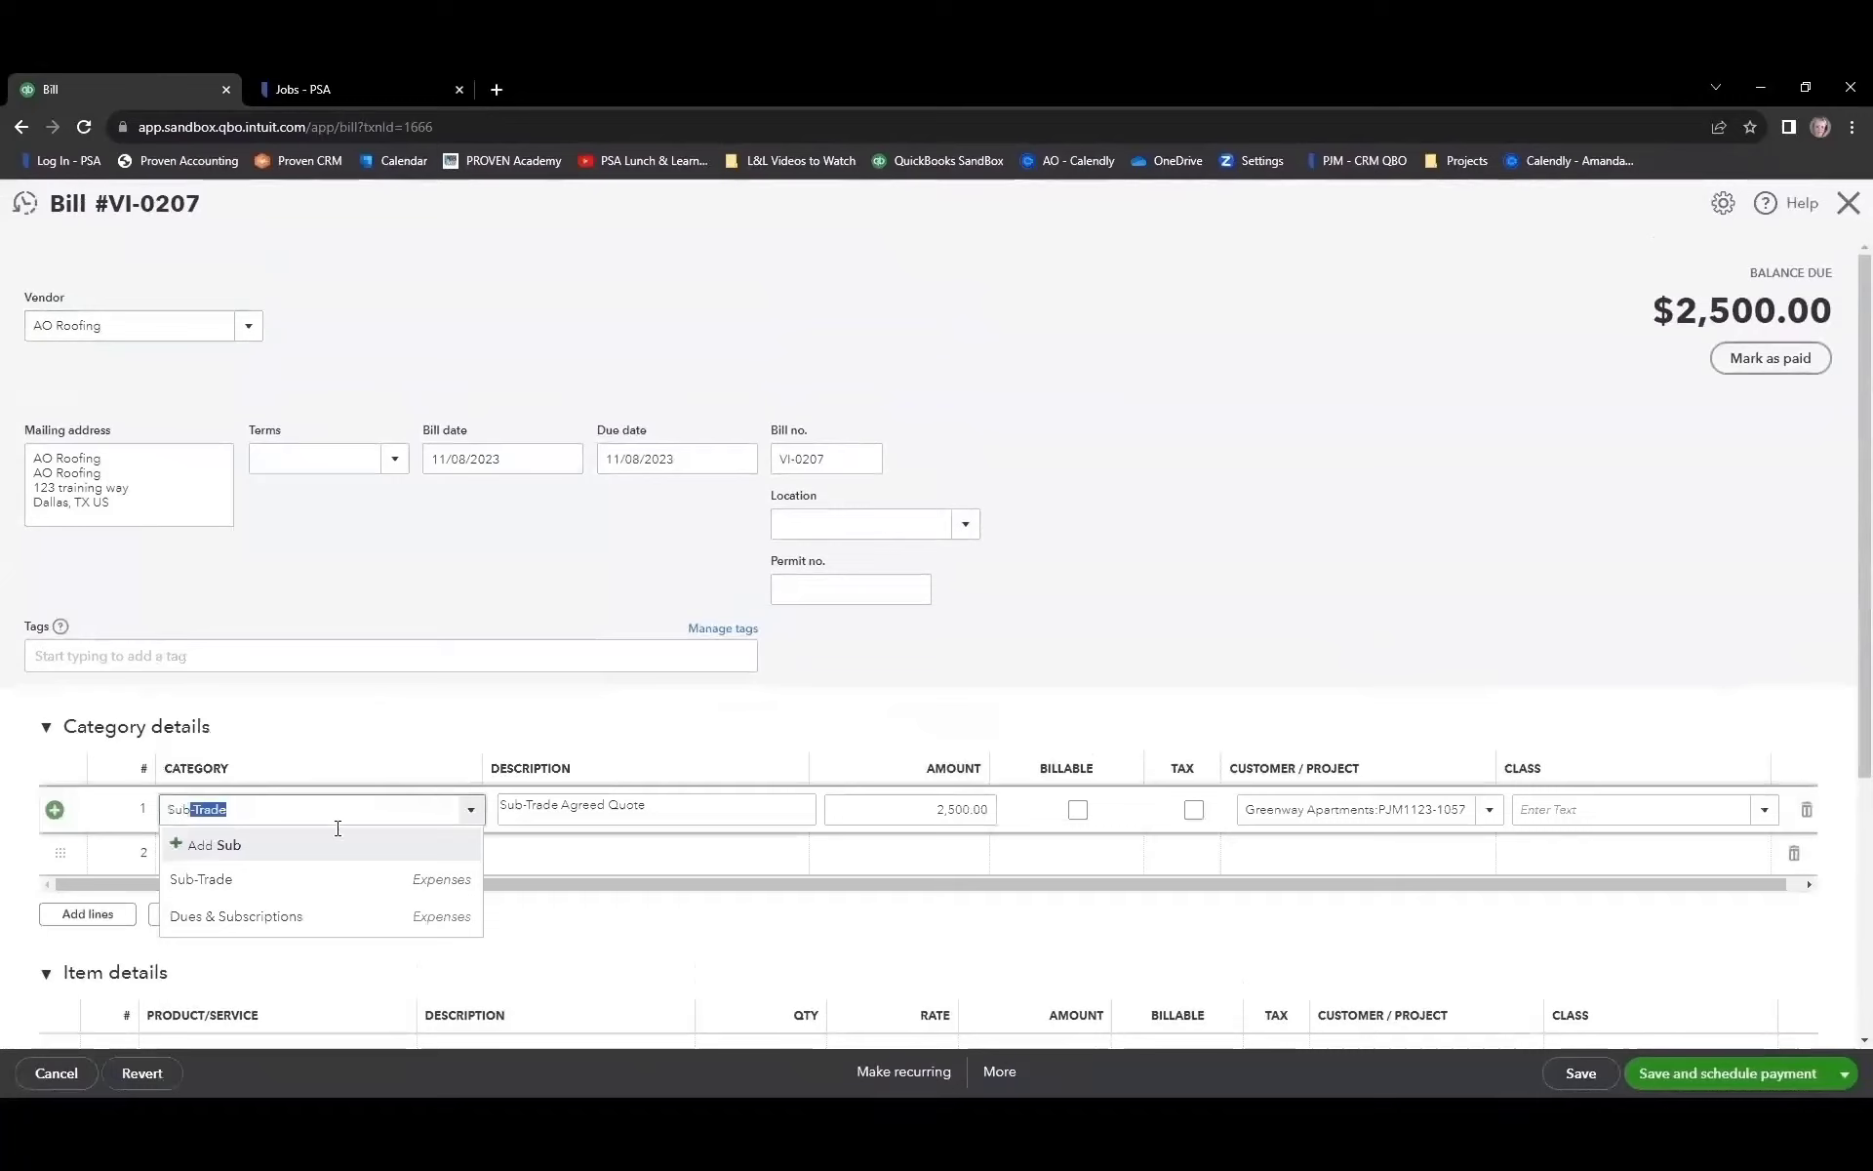
pyautogui.click(240, 884)
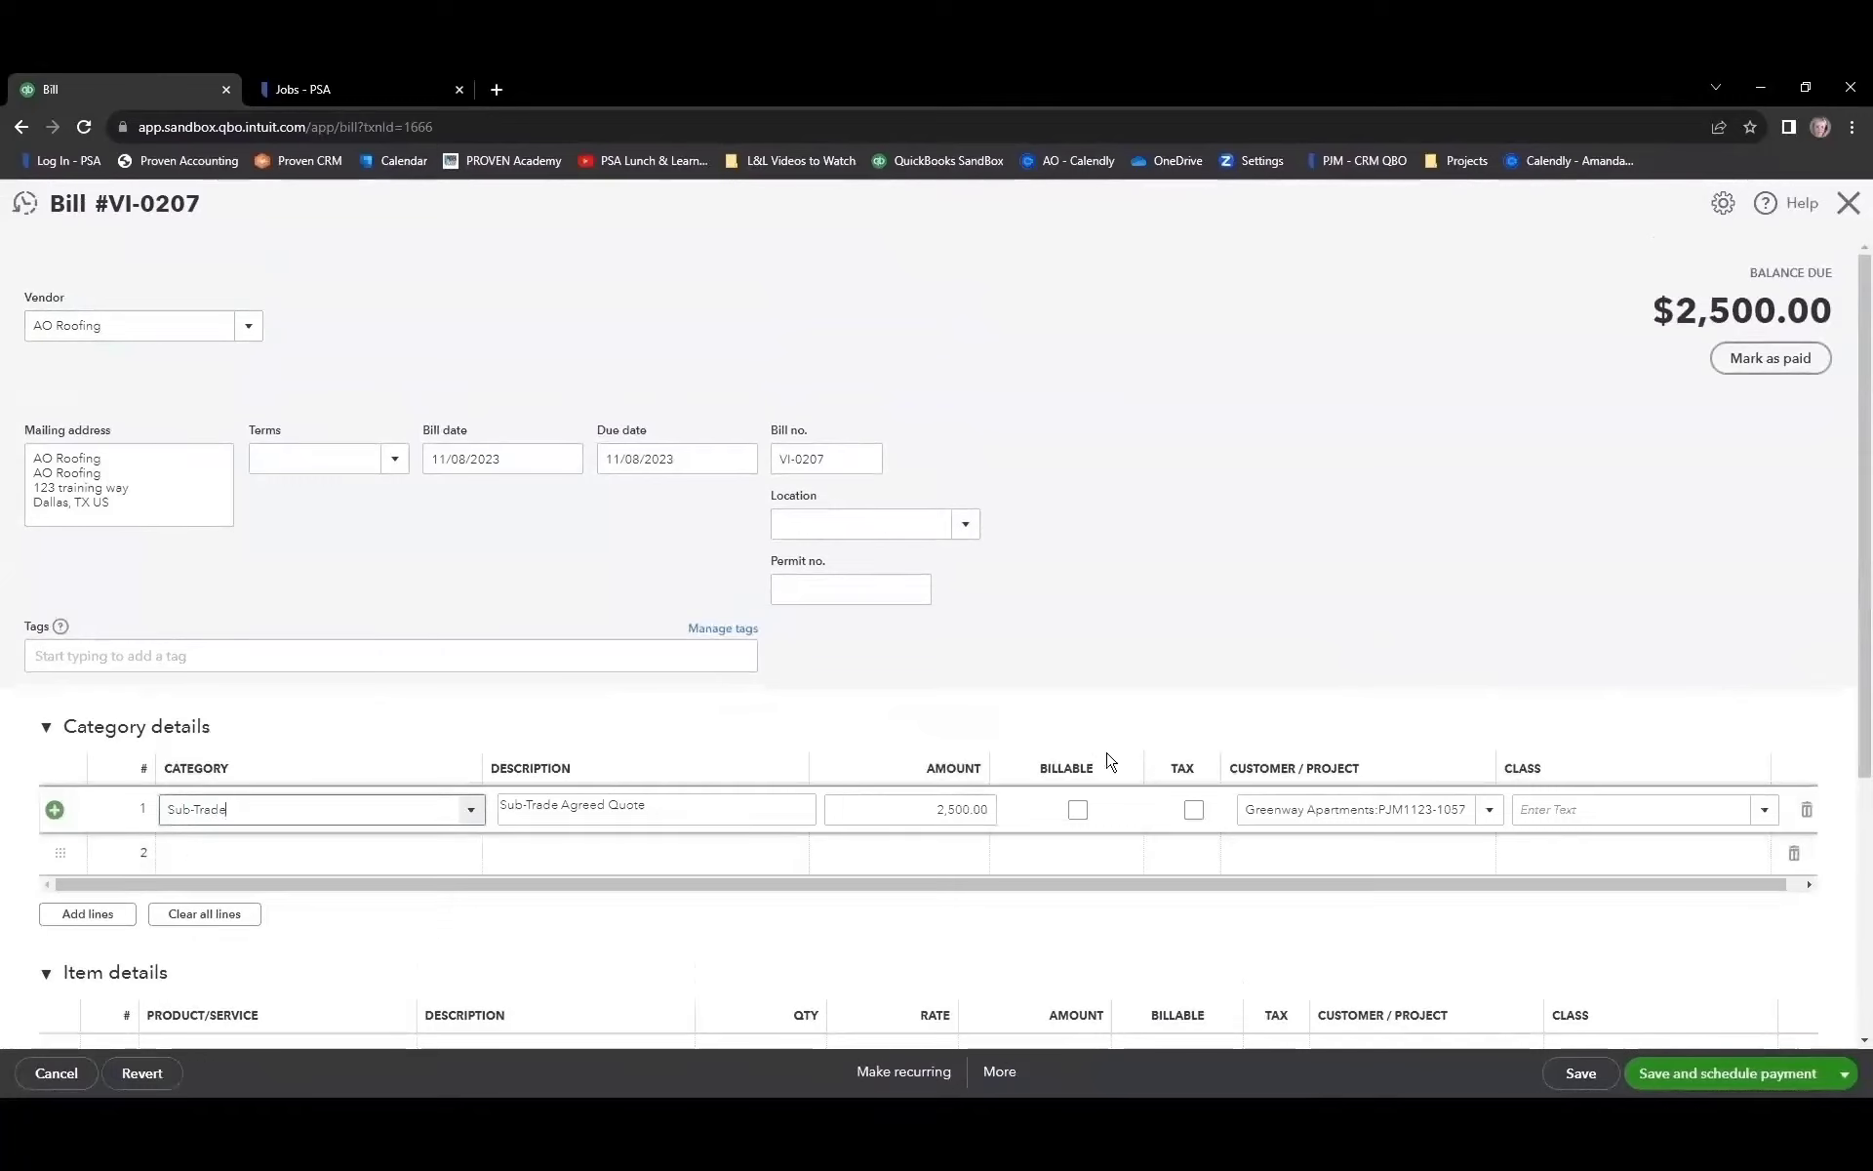
pyautogui.click(1580, 1073)
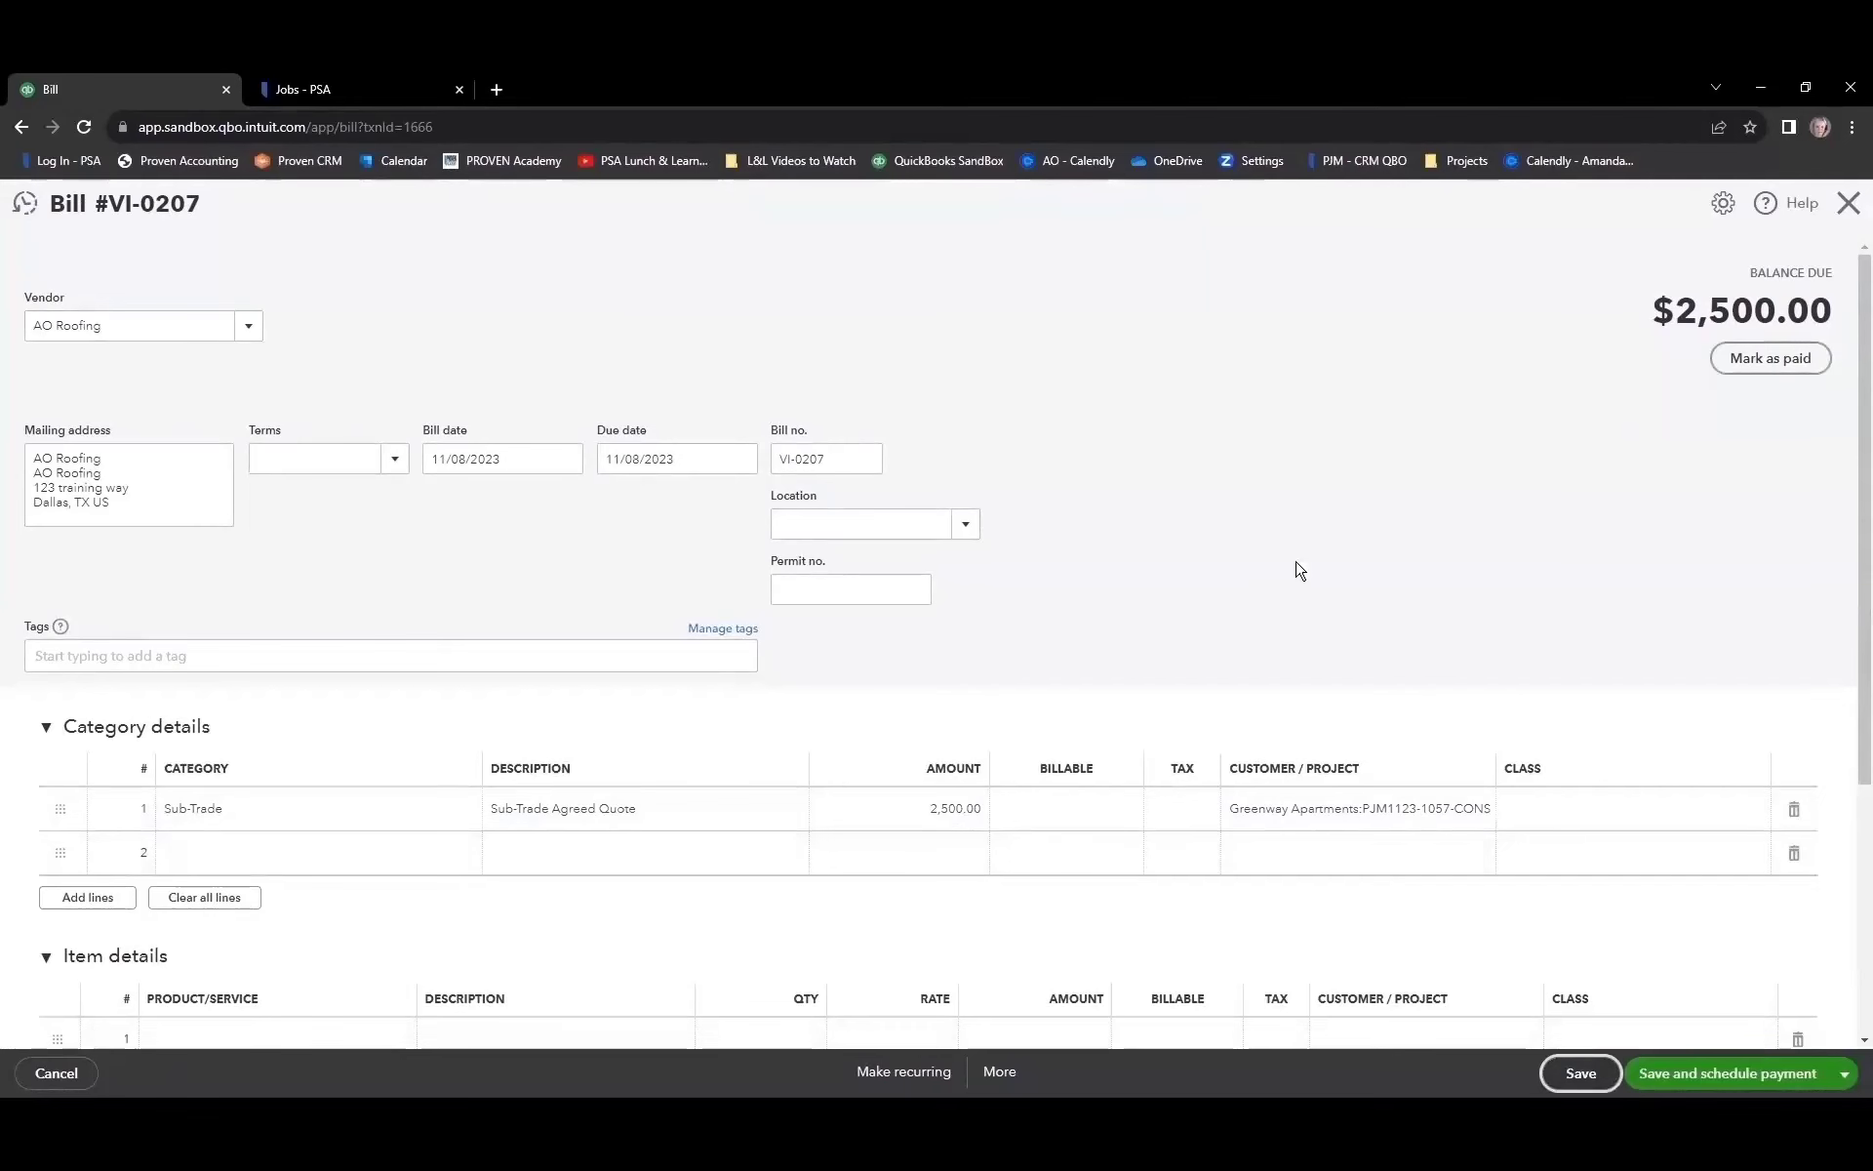
# - Switch to Proven Jobs and convert the "Invoice for Construction Services" work order into an invoice dated 11/8/2023
pyautogui.hotkey('ctrl', 'Tab')
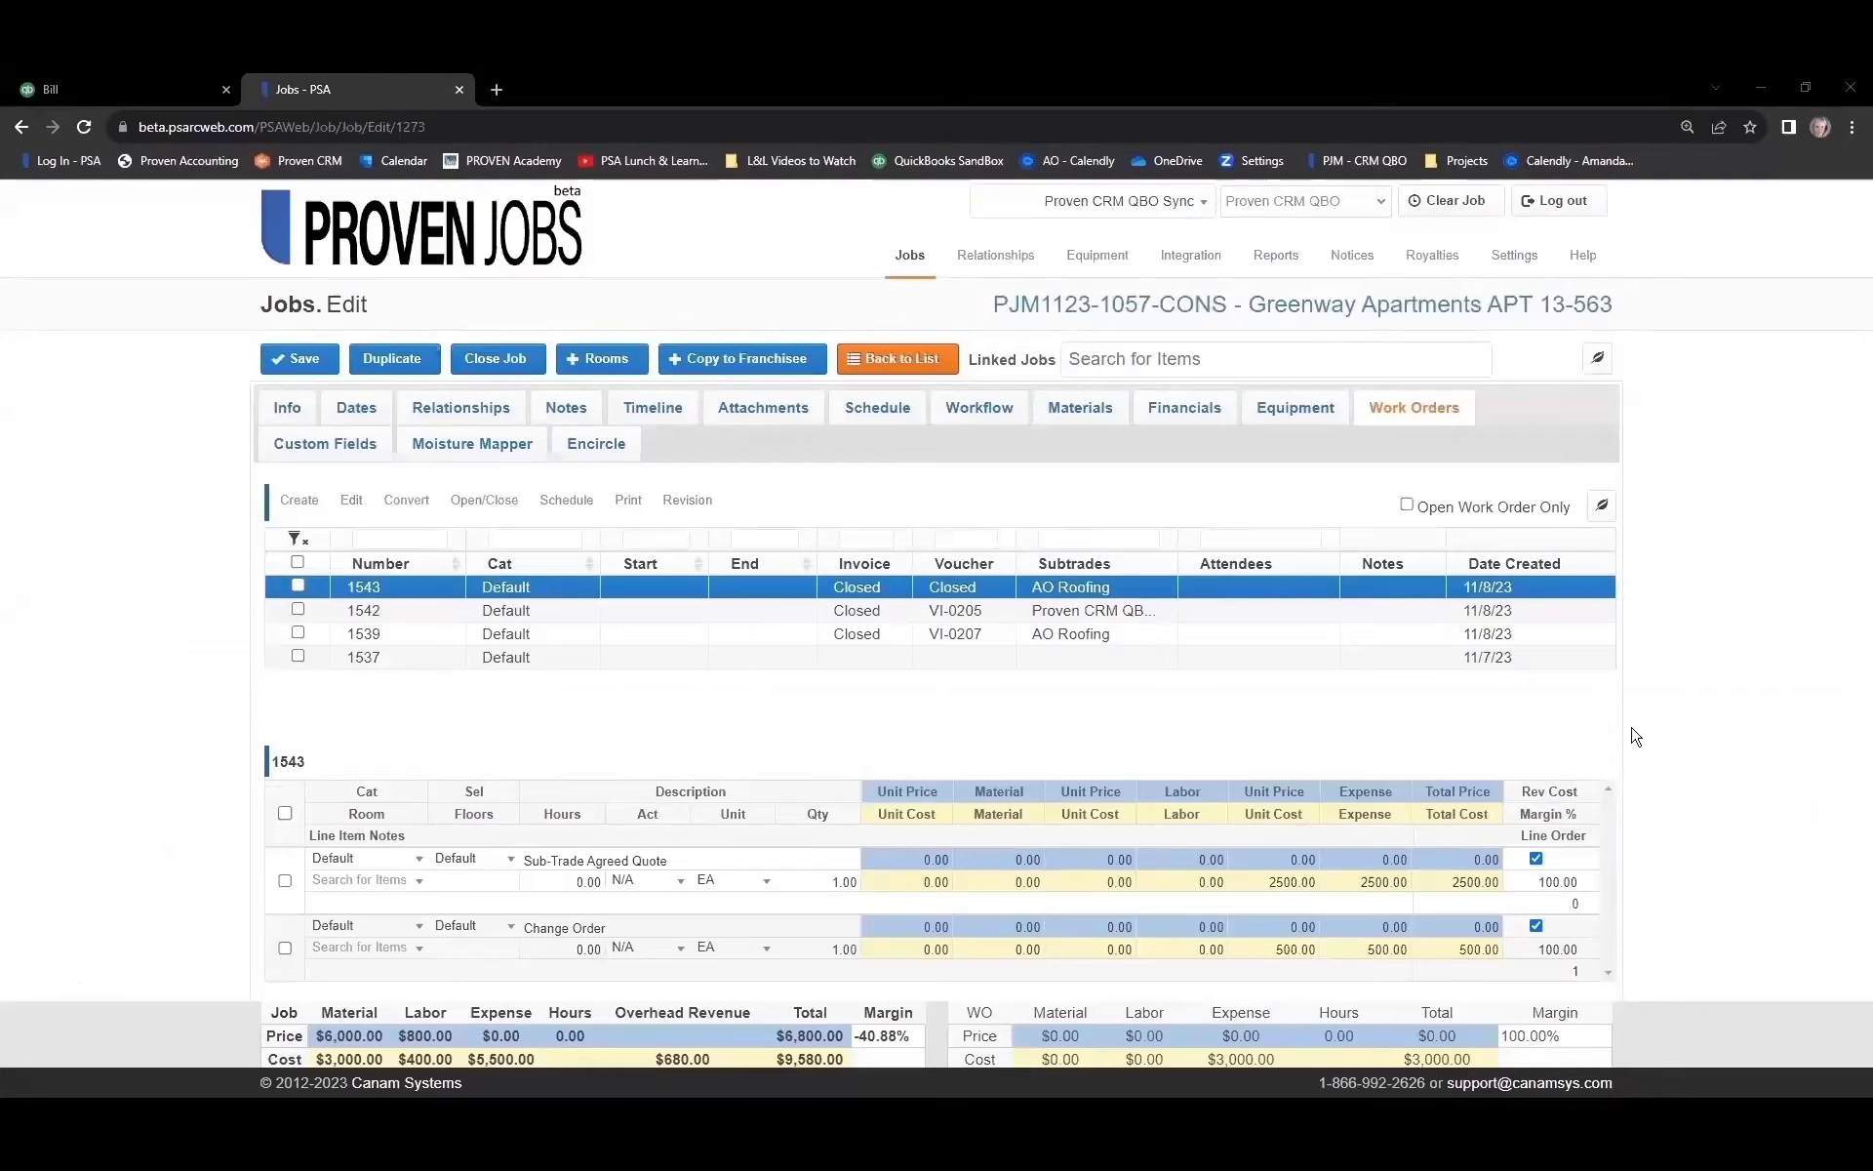
pyautogui.click(298, 655)
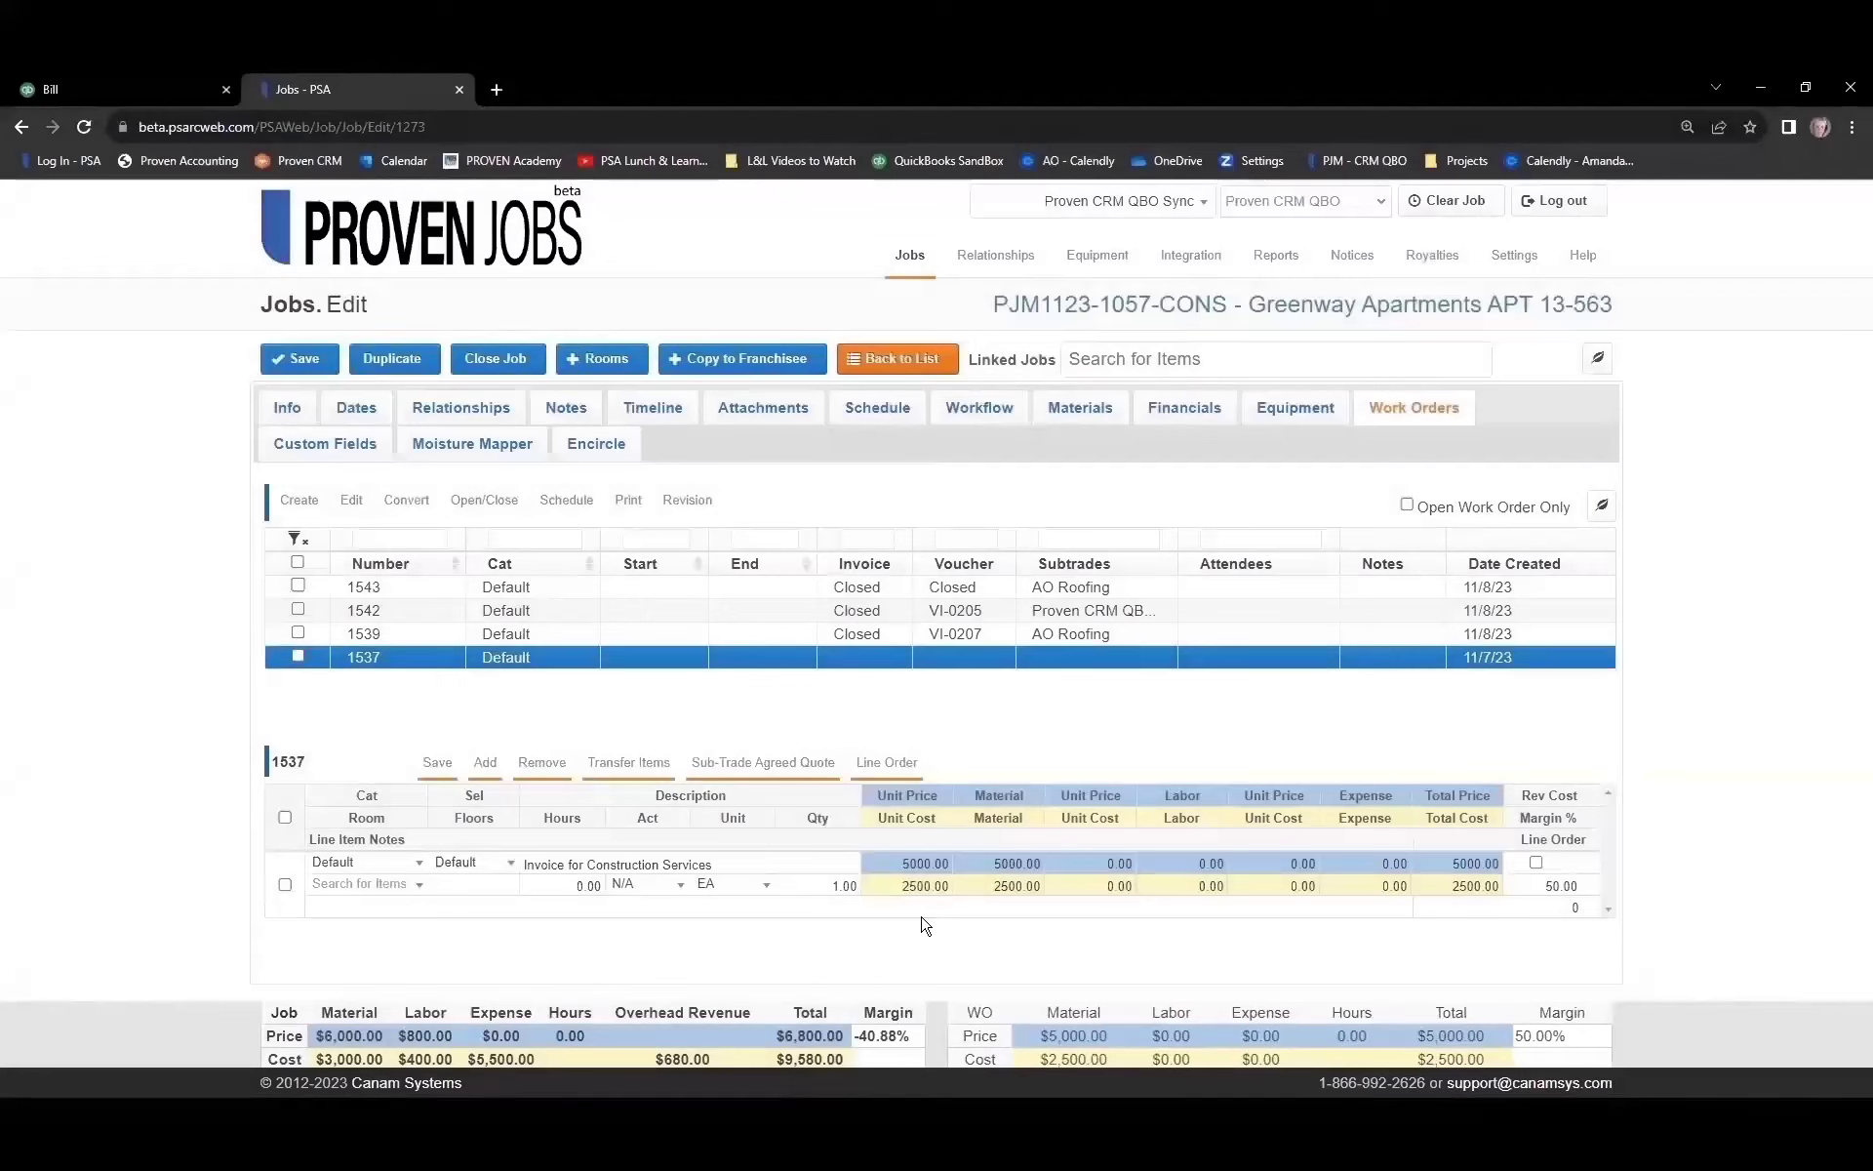
pyautogui.click(297, 656)
pyautogui.click(405, 502)
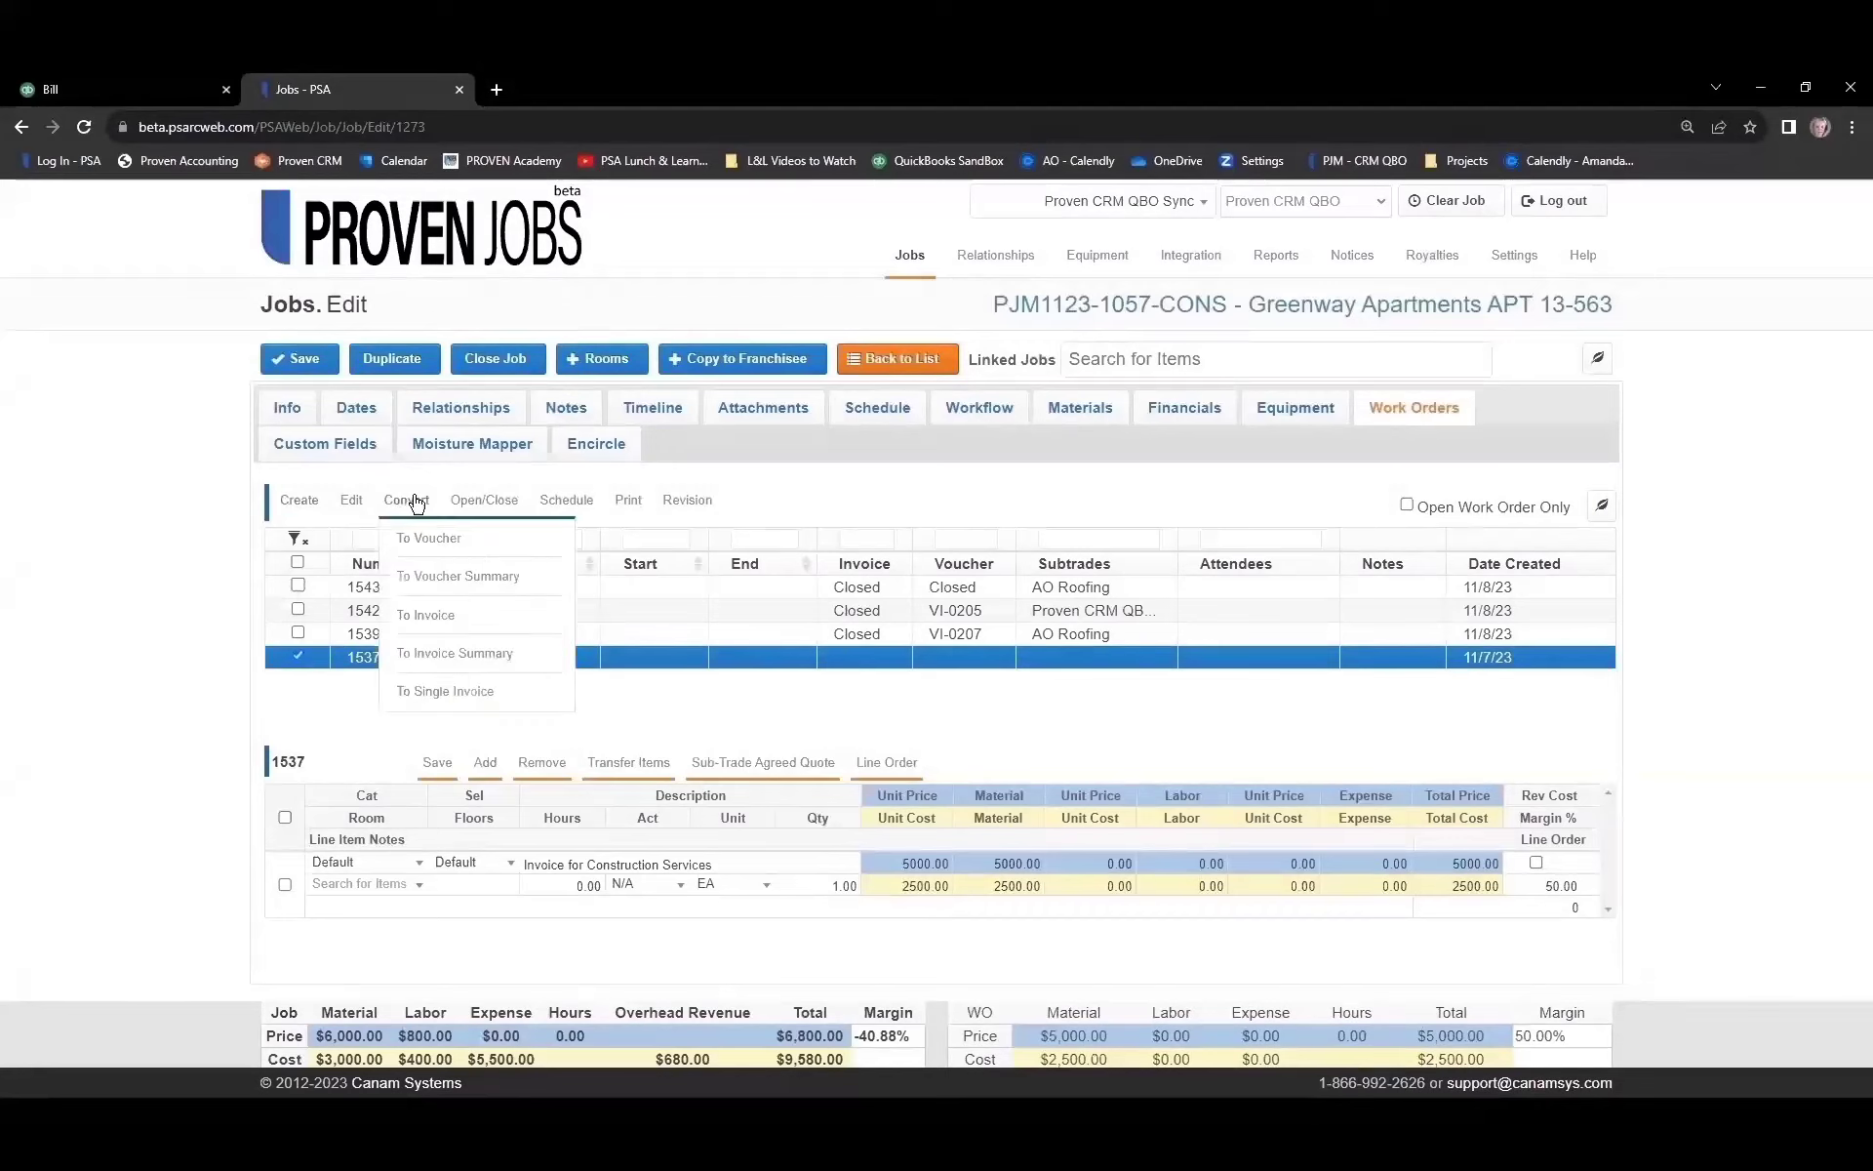
pyautogui.click(426, 616)
pyautogui.click(141, 239)
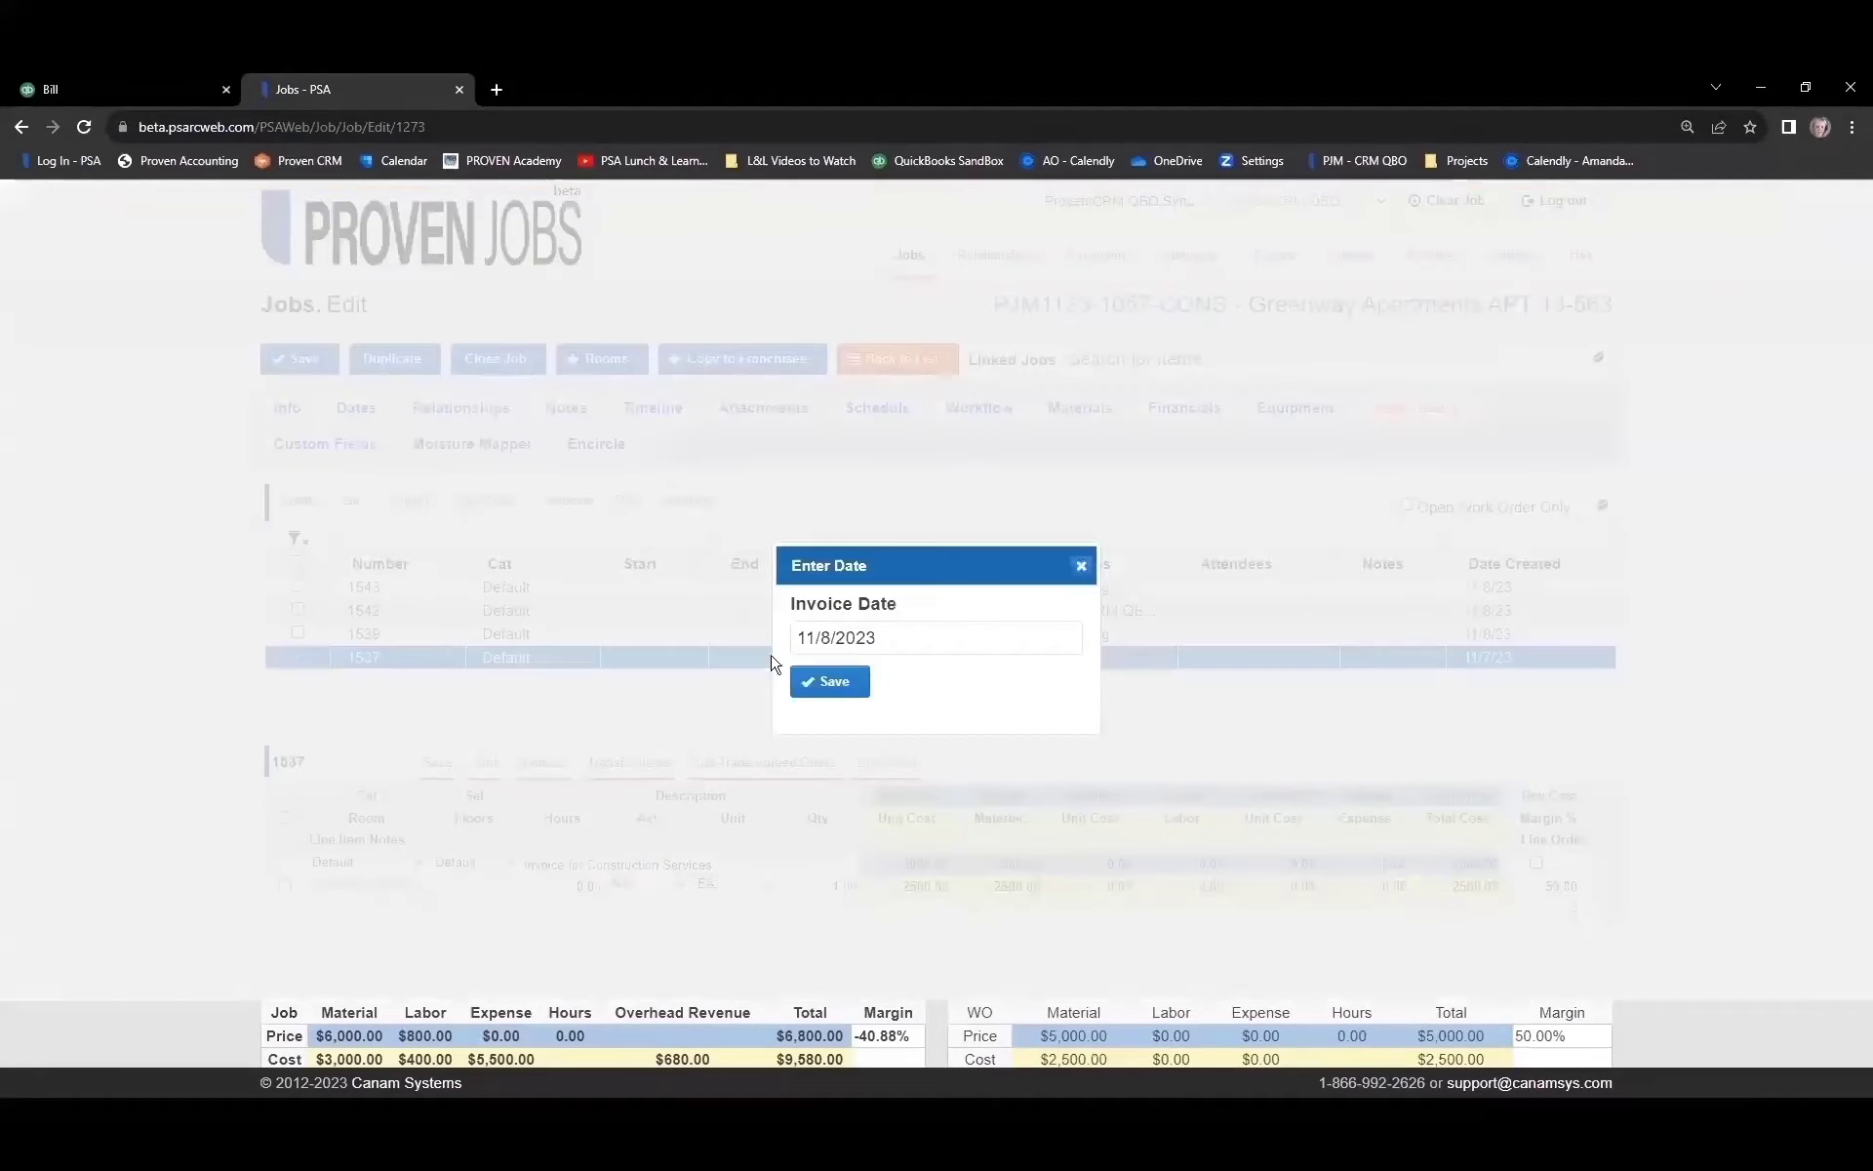
pyautogui.click(825, 682)
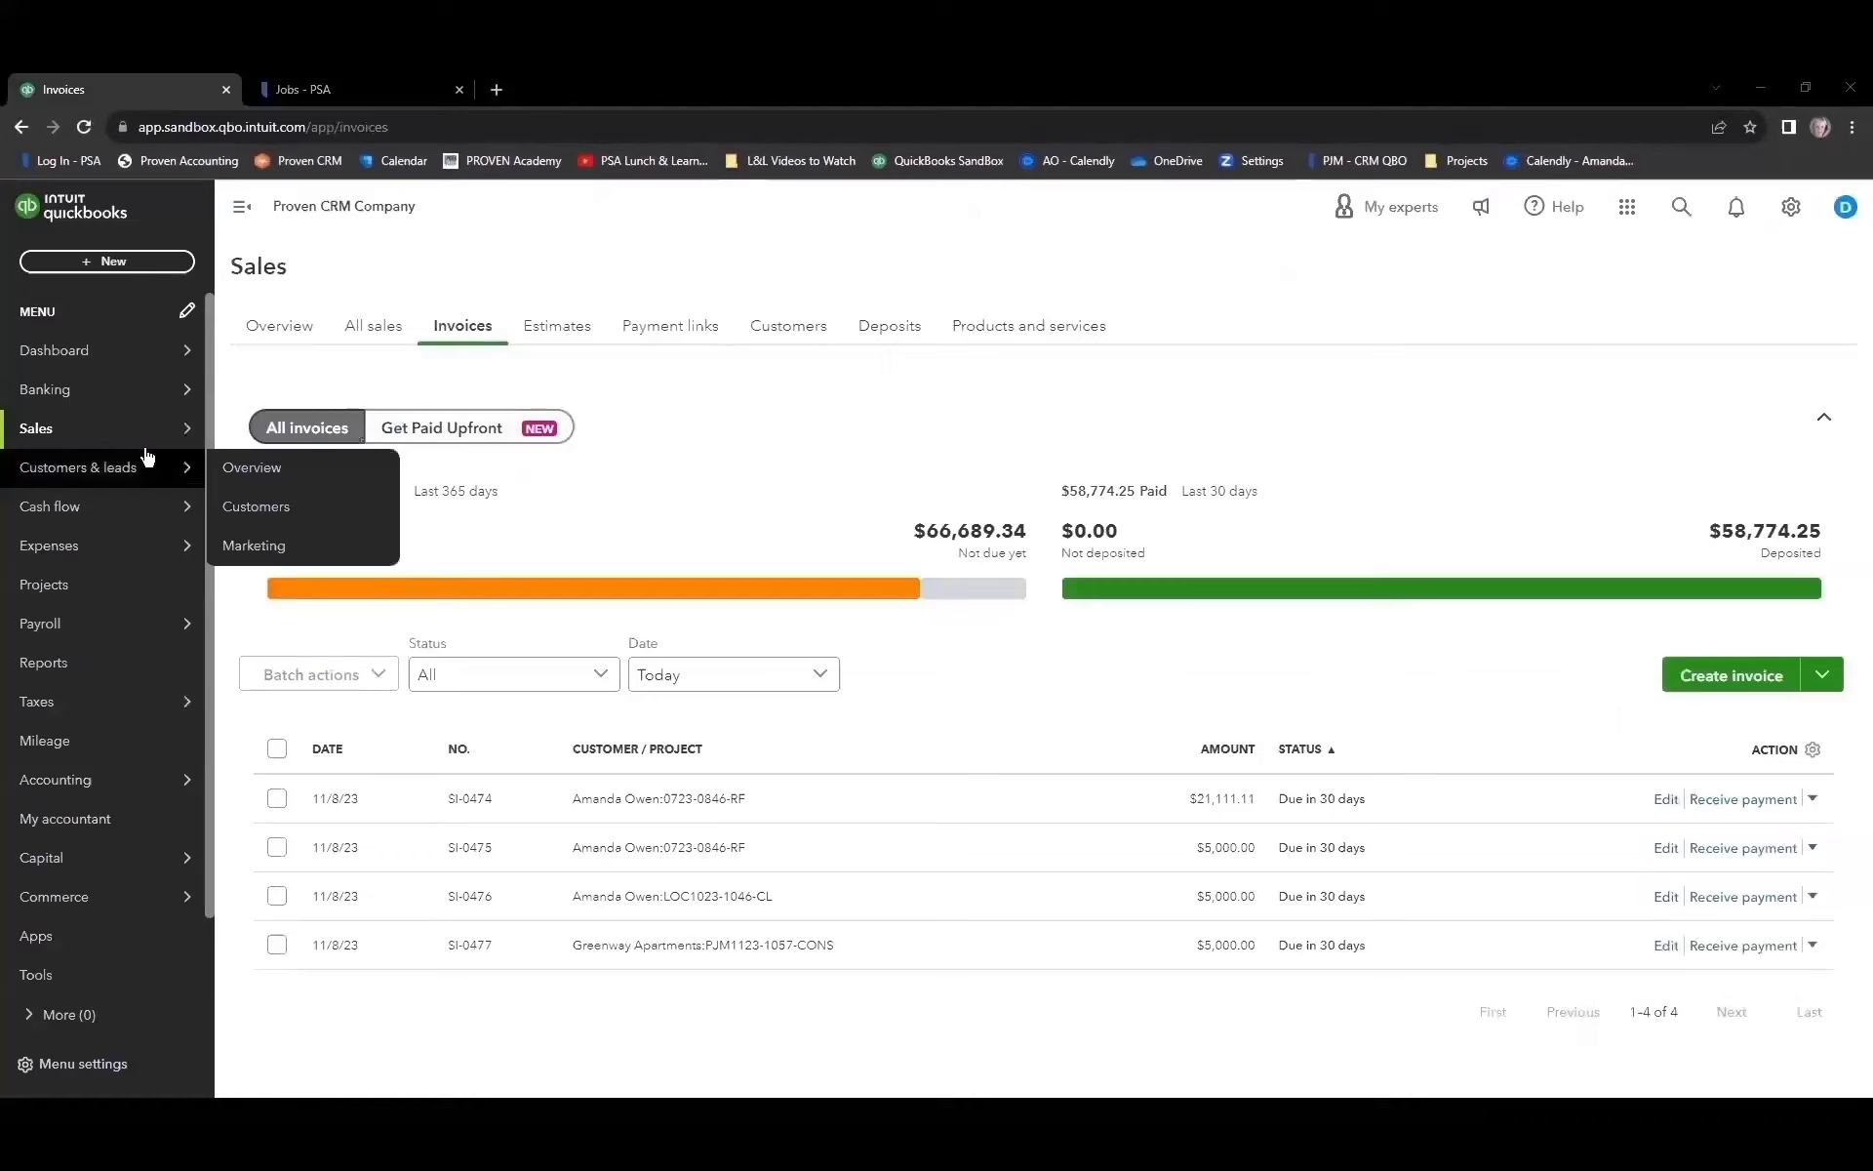
# - In QuickBooks, review the Ace Hardware expense with its item details, the Greenway Apartments deductible invoice and the payment received for it
pyautogui.moveTo(211, 444)
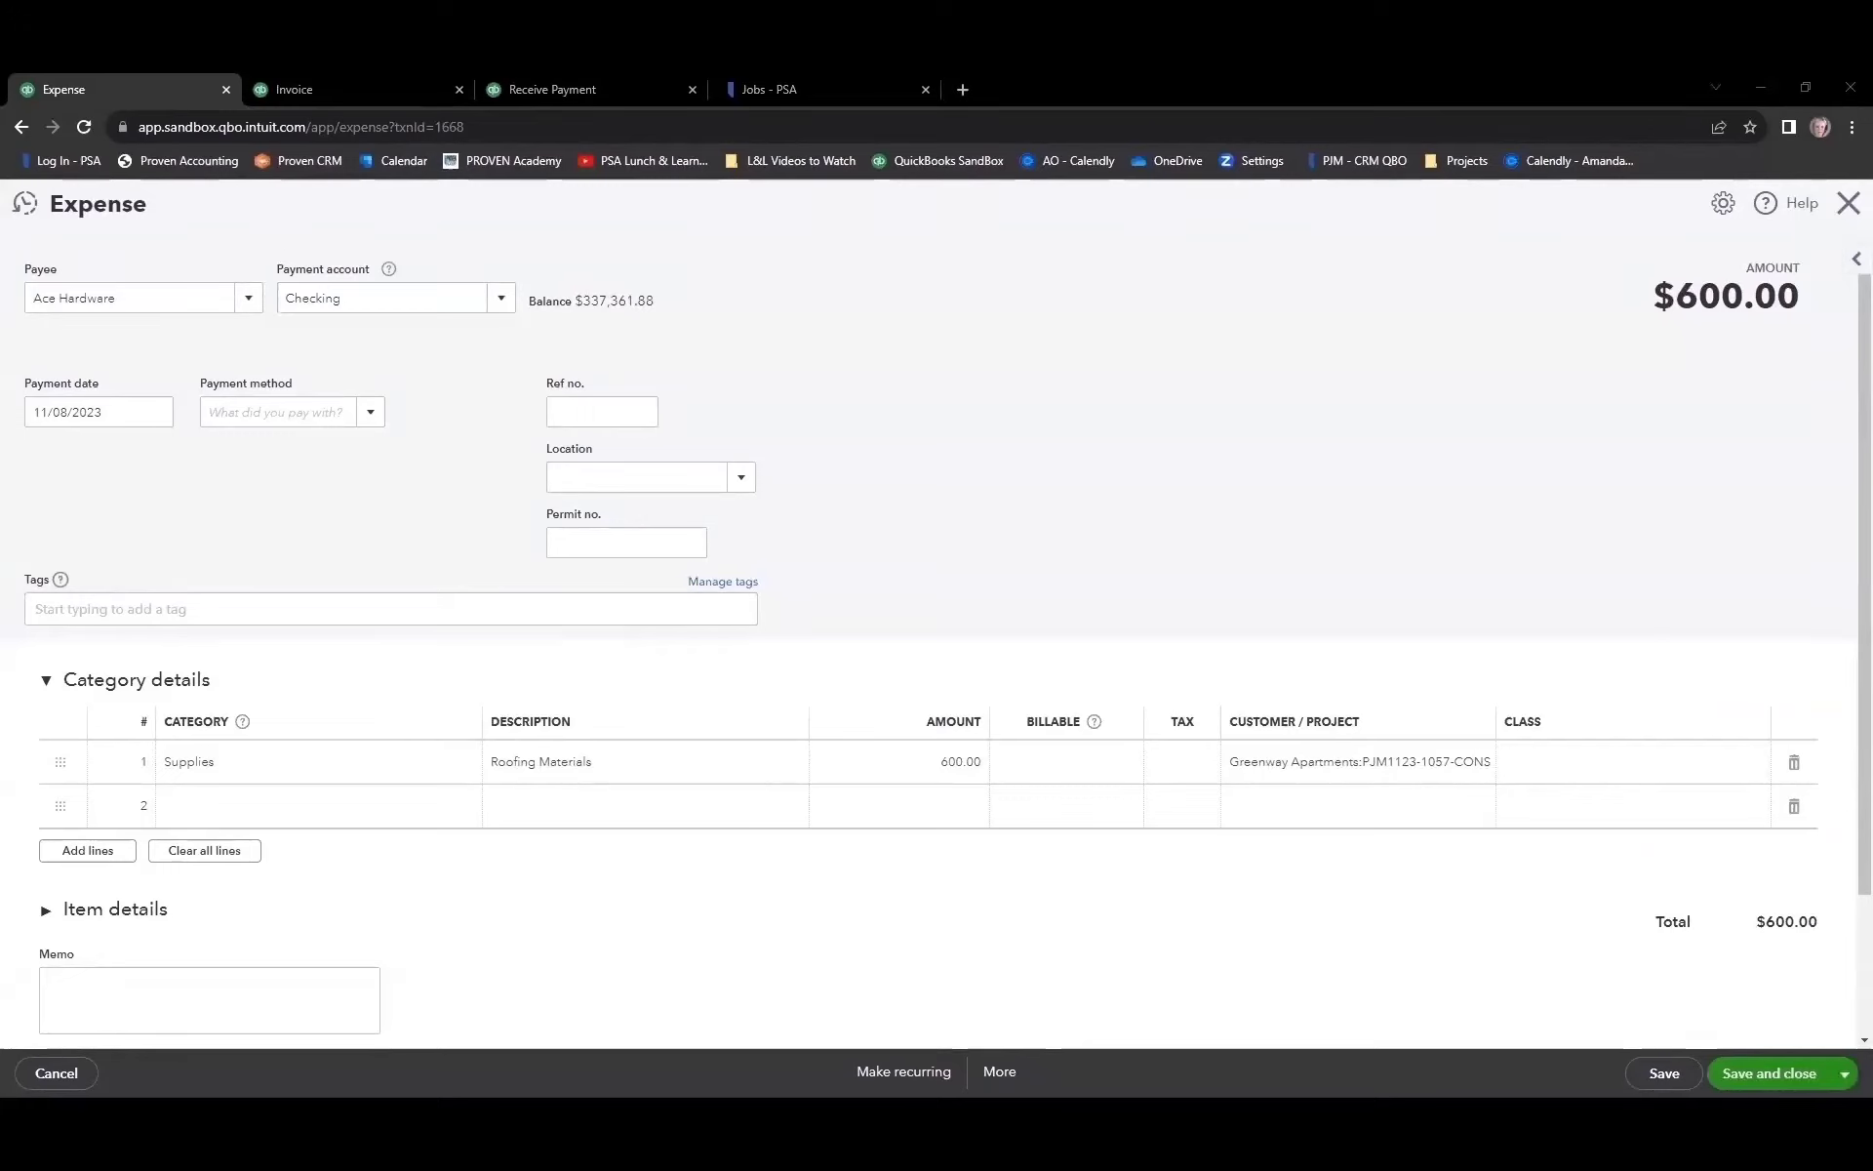
pyautogui.click(46, 909)
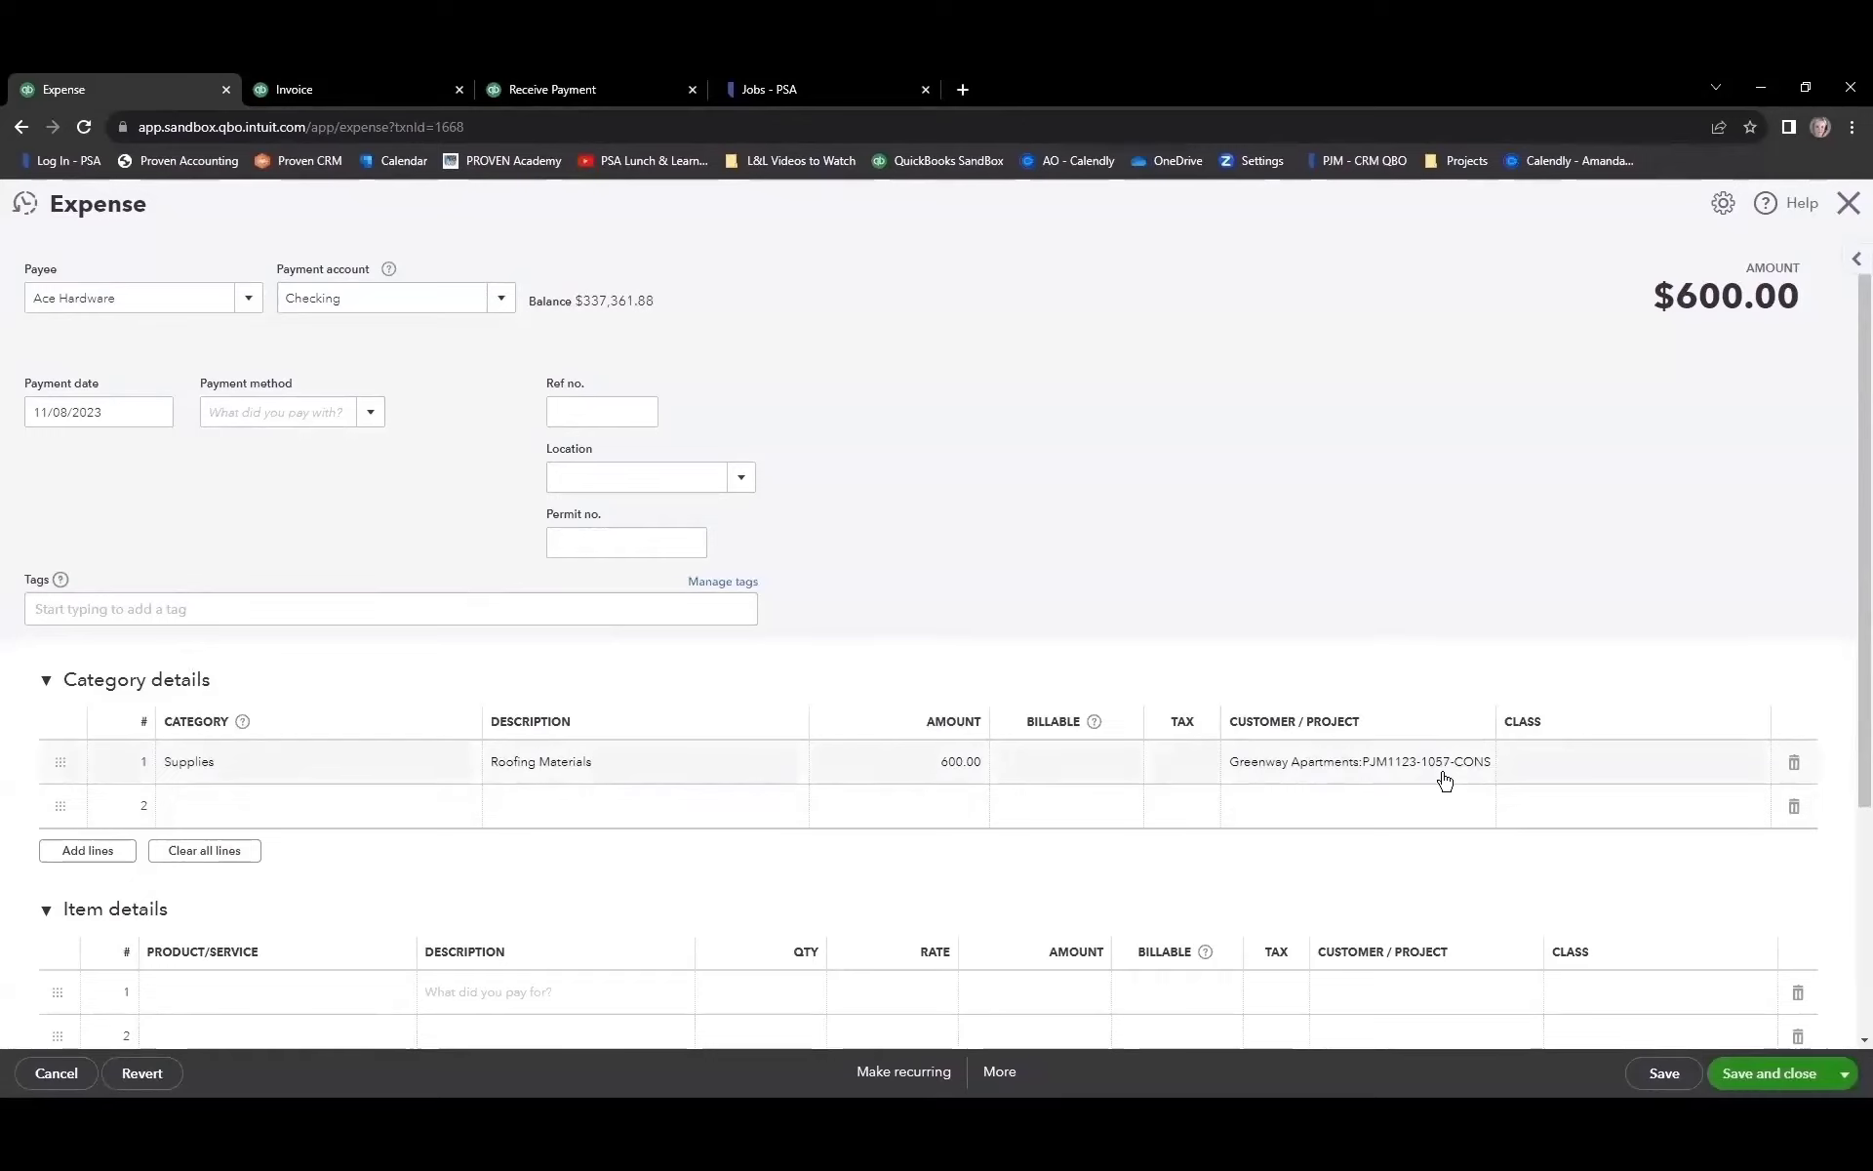
pyautogui.click(318, 90)
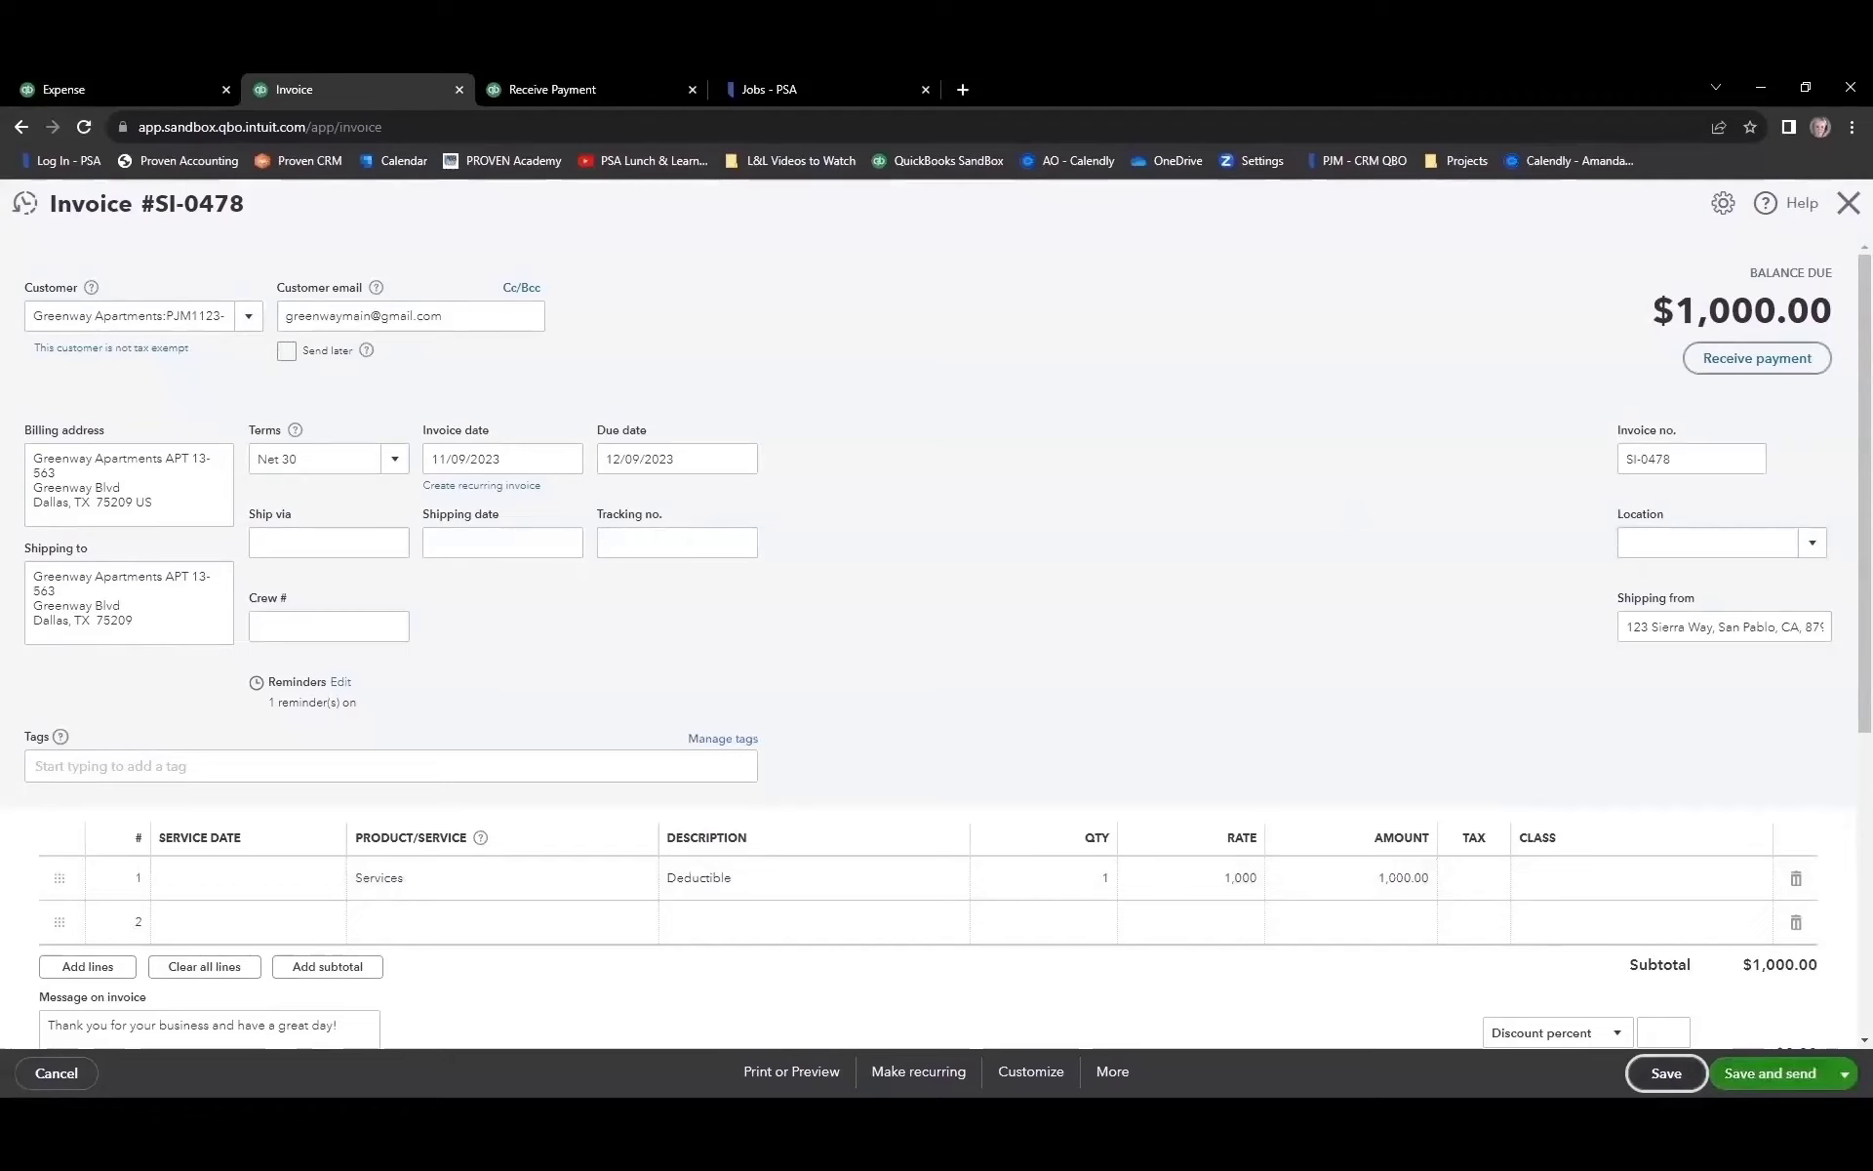
pyautogui.click(541, 86)
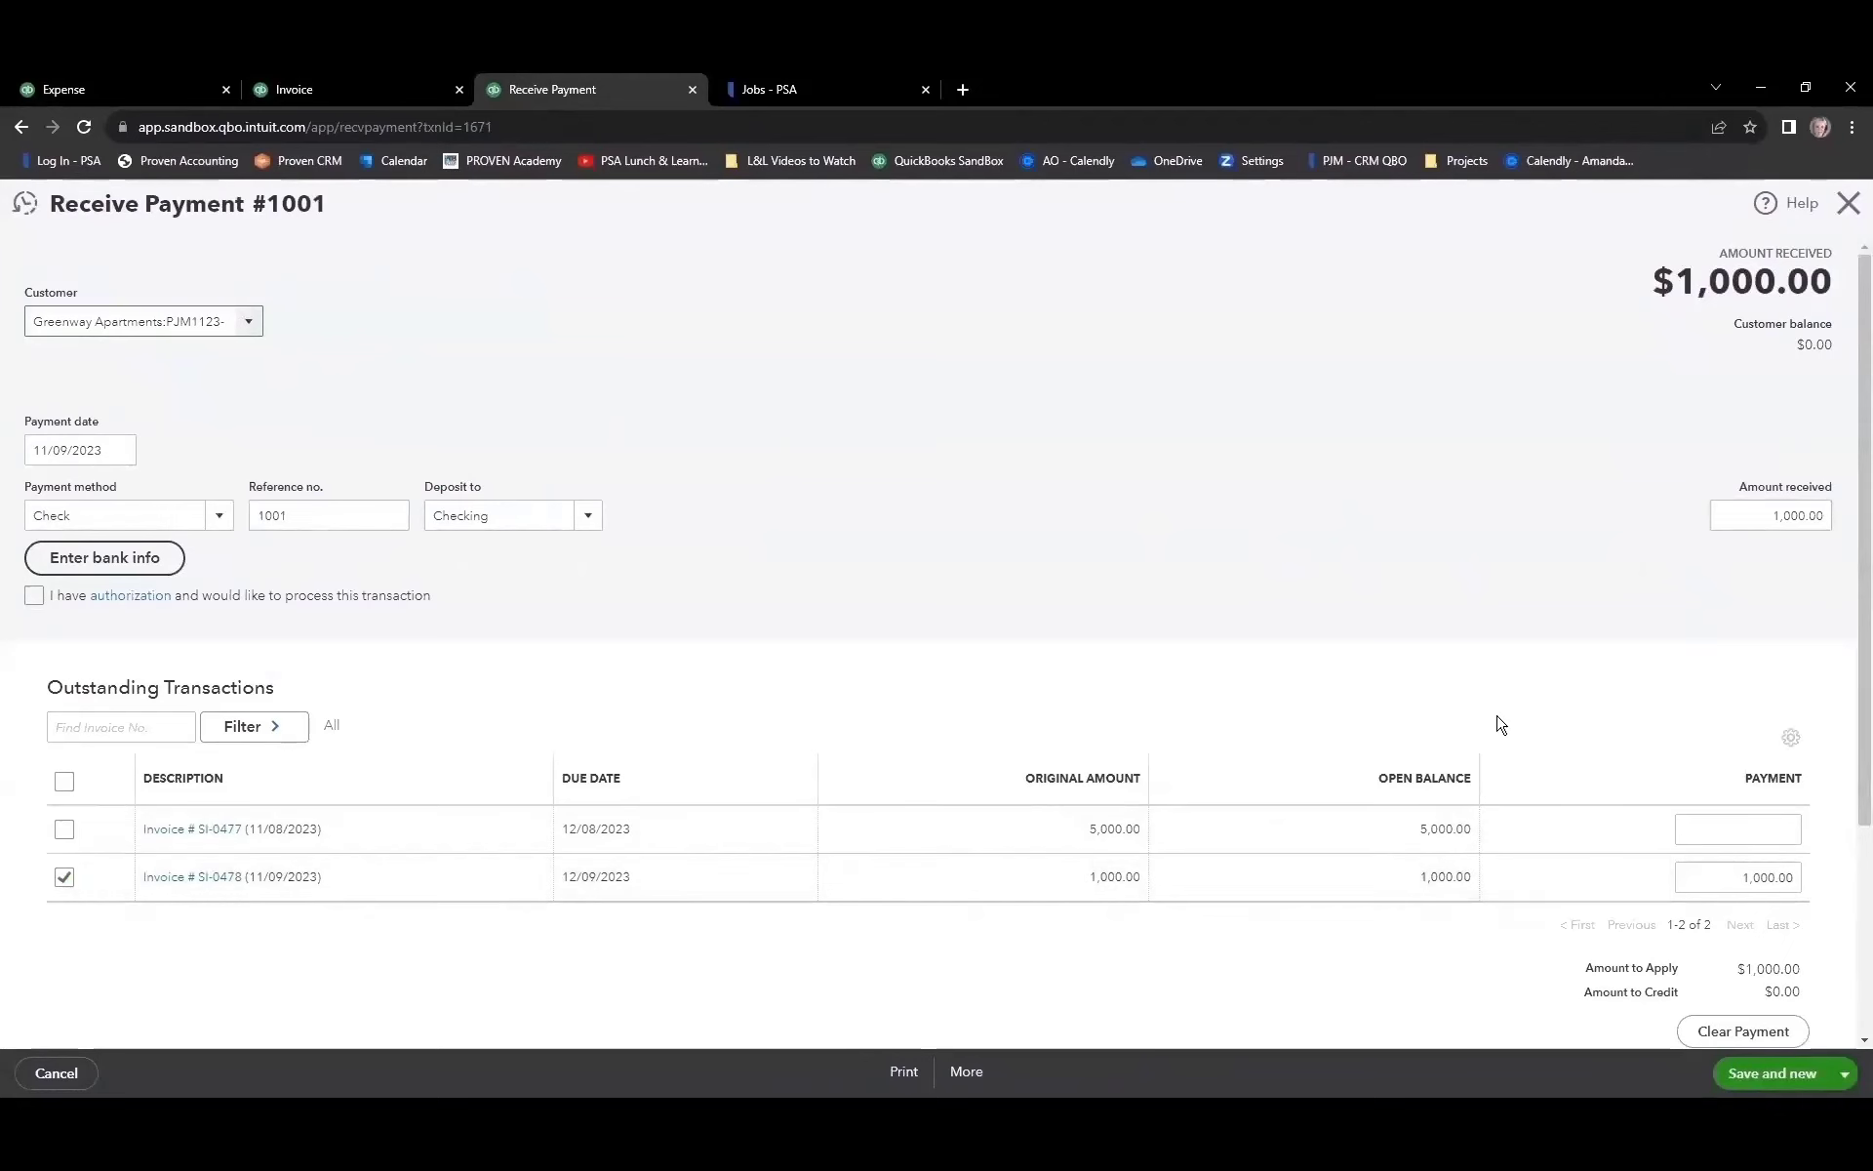
# - Switch to Proven Jobs, examine the Greenway Apartments job's actual and estimated financial totals, and refresh them
pyautogui.click(833, 81)
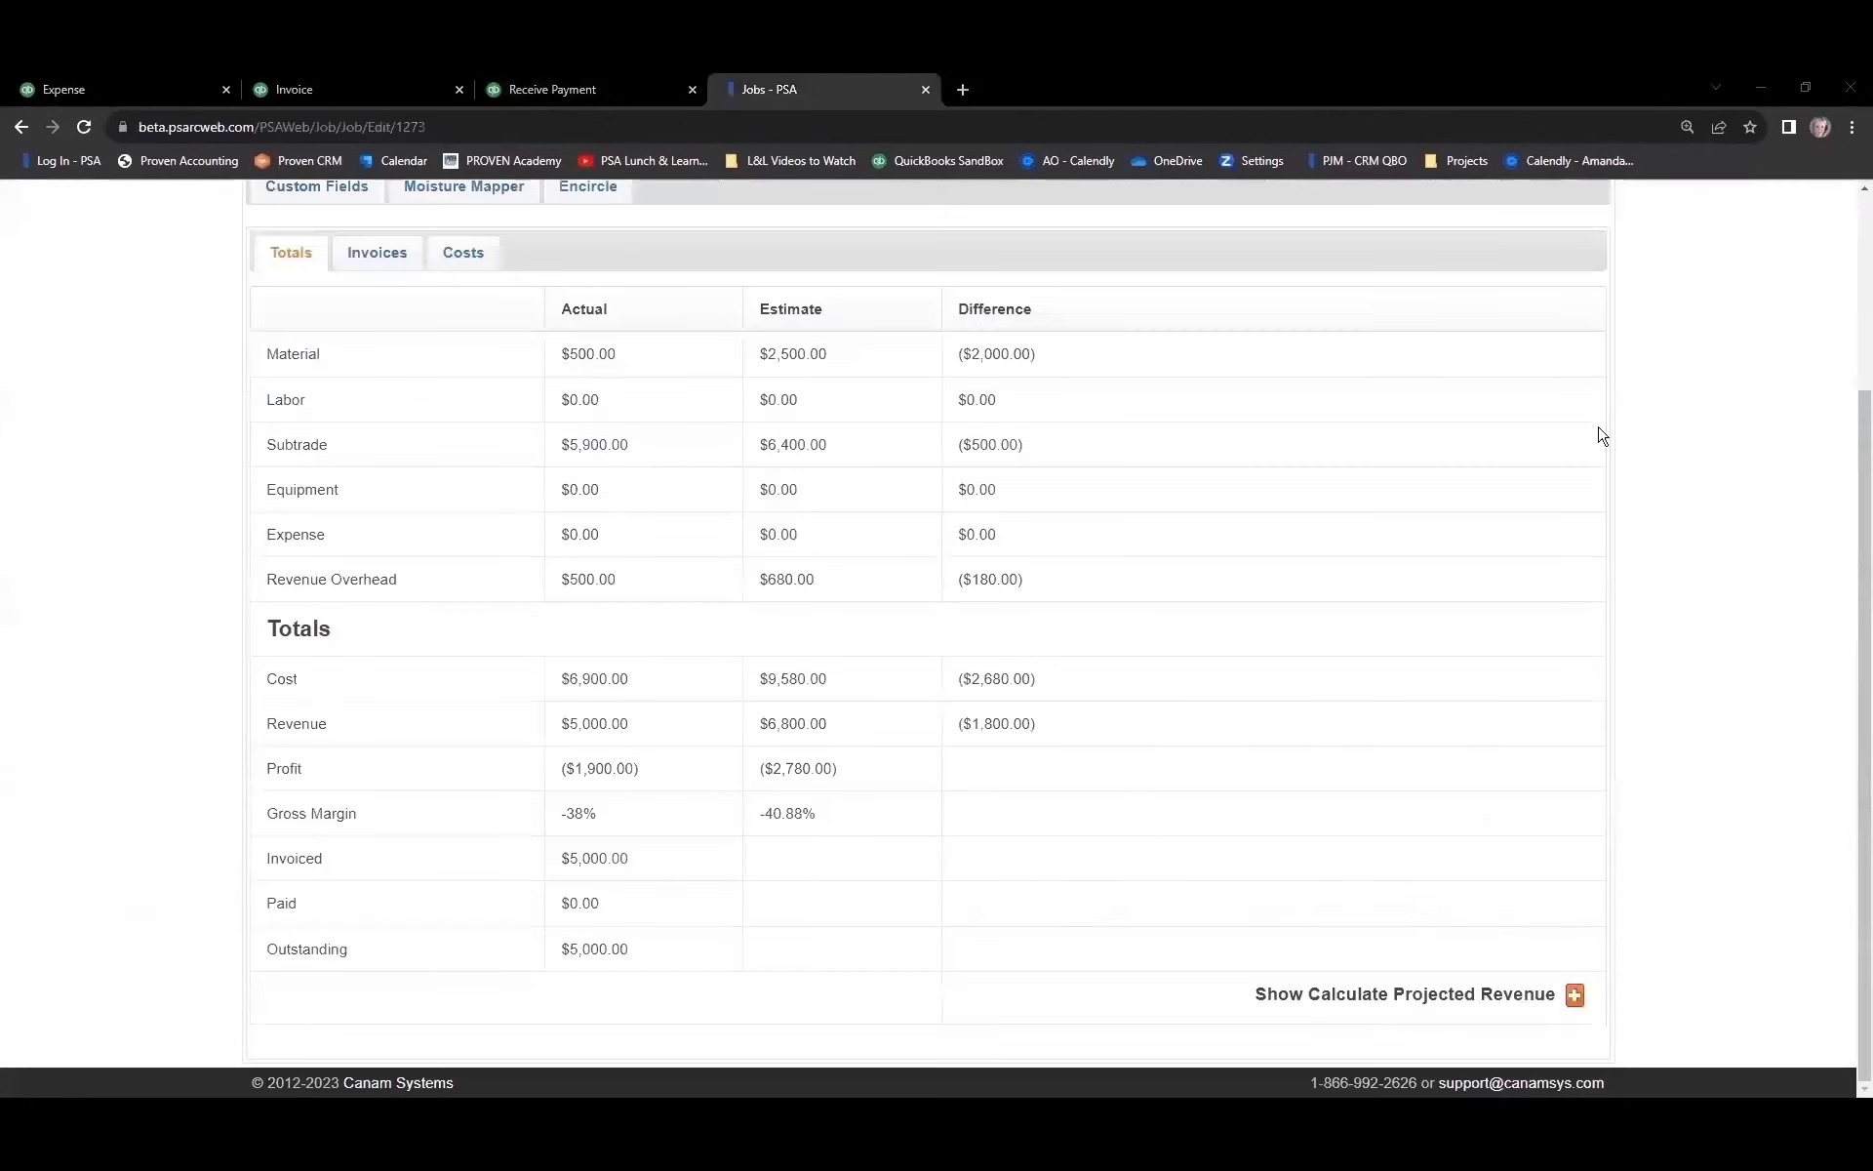
pyautogui.scroll(3, 1615, 517)
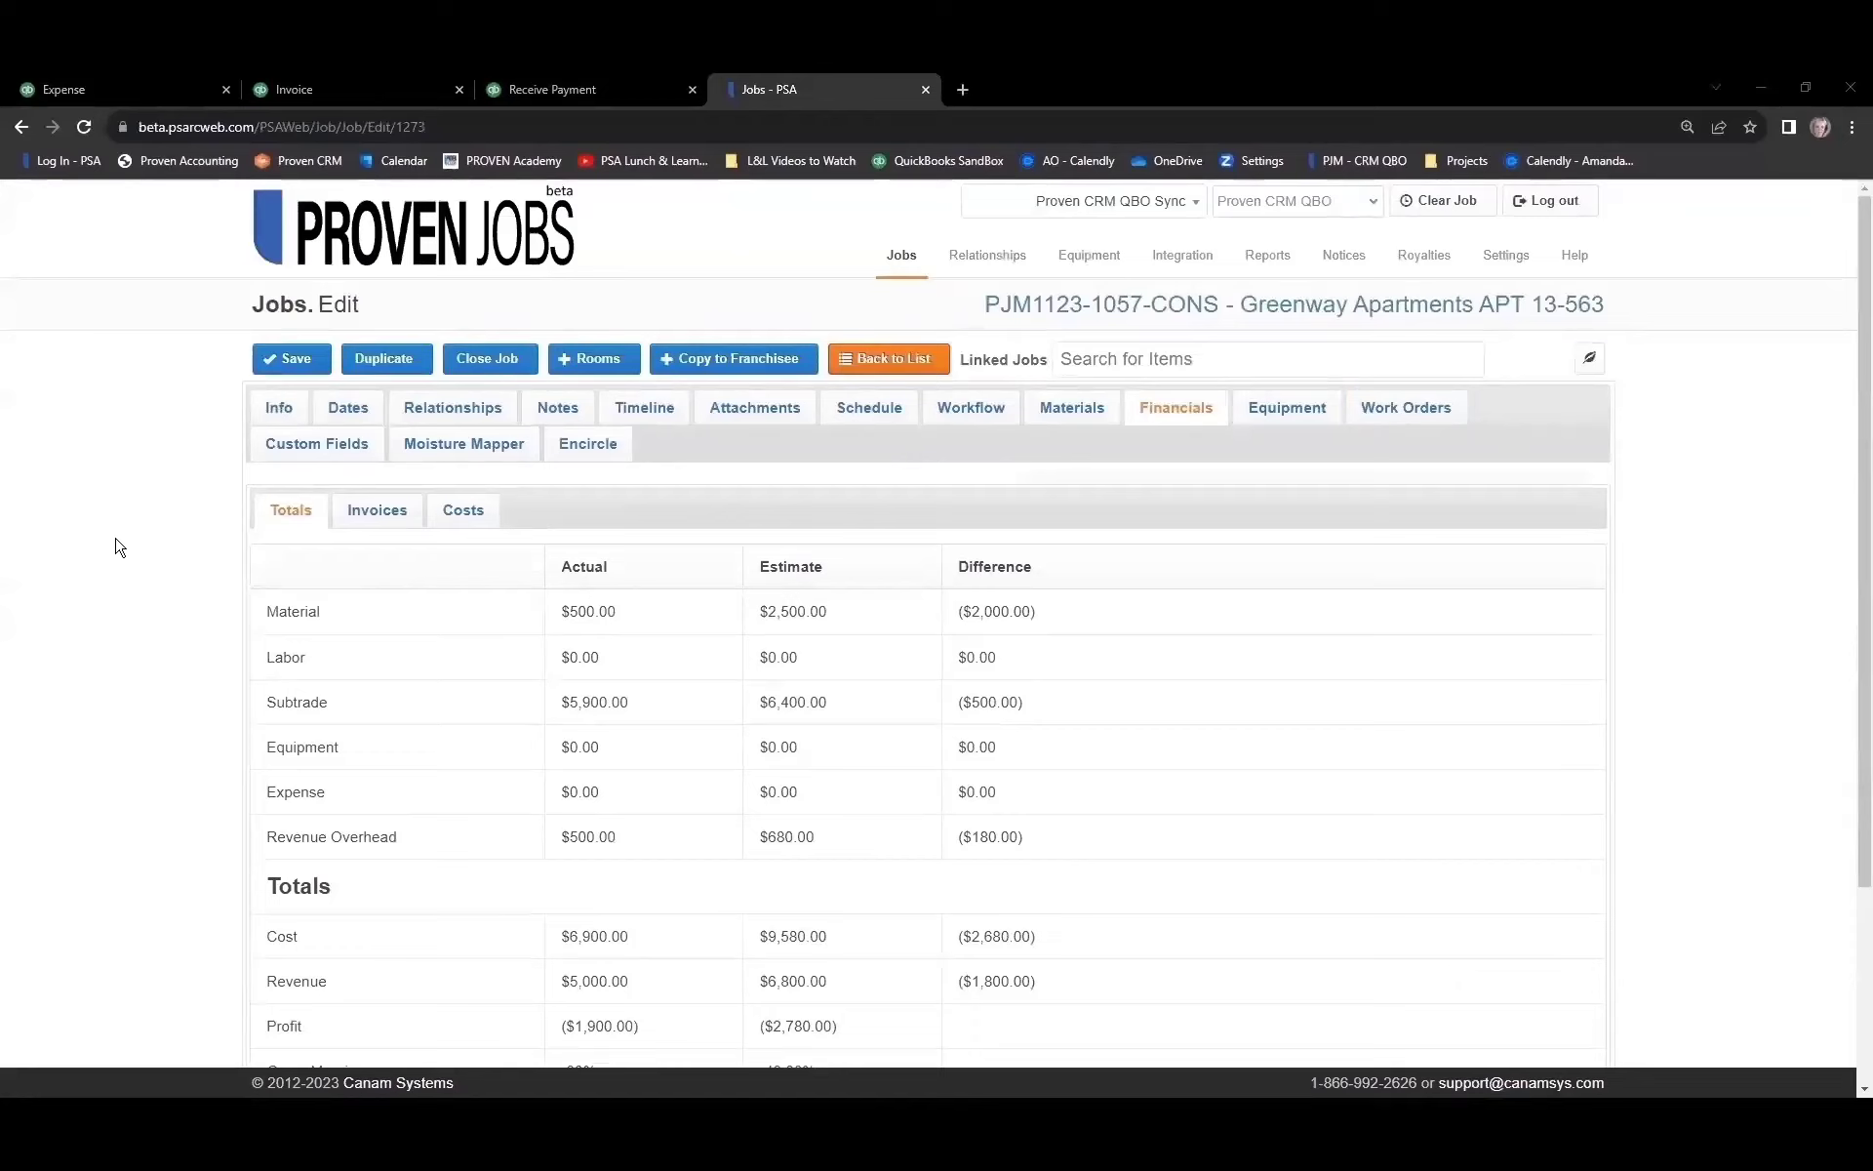
pyautogui.scroll(-1, 118, 547)
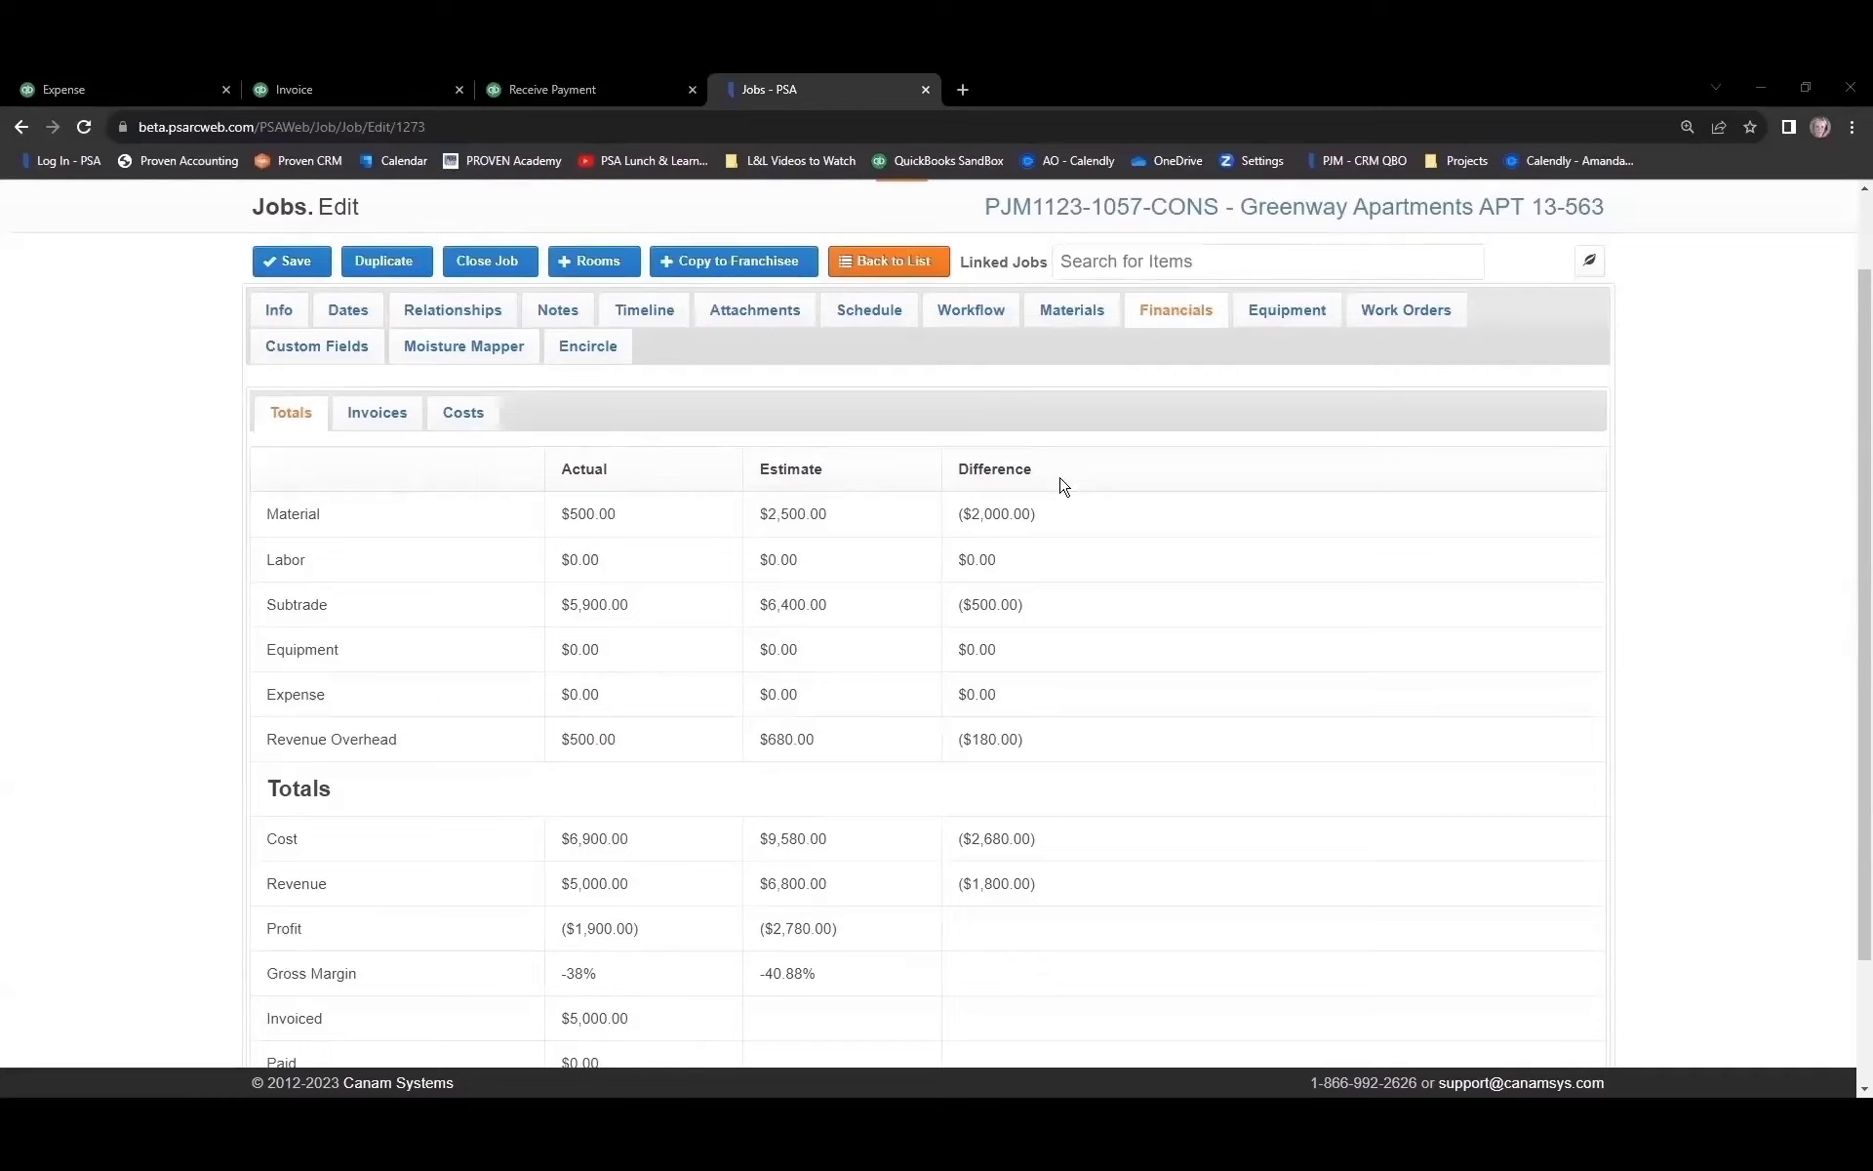
pyautogui.press('F5')
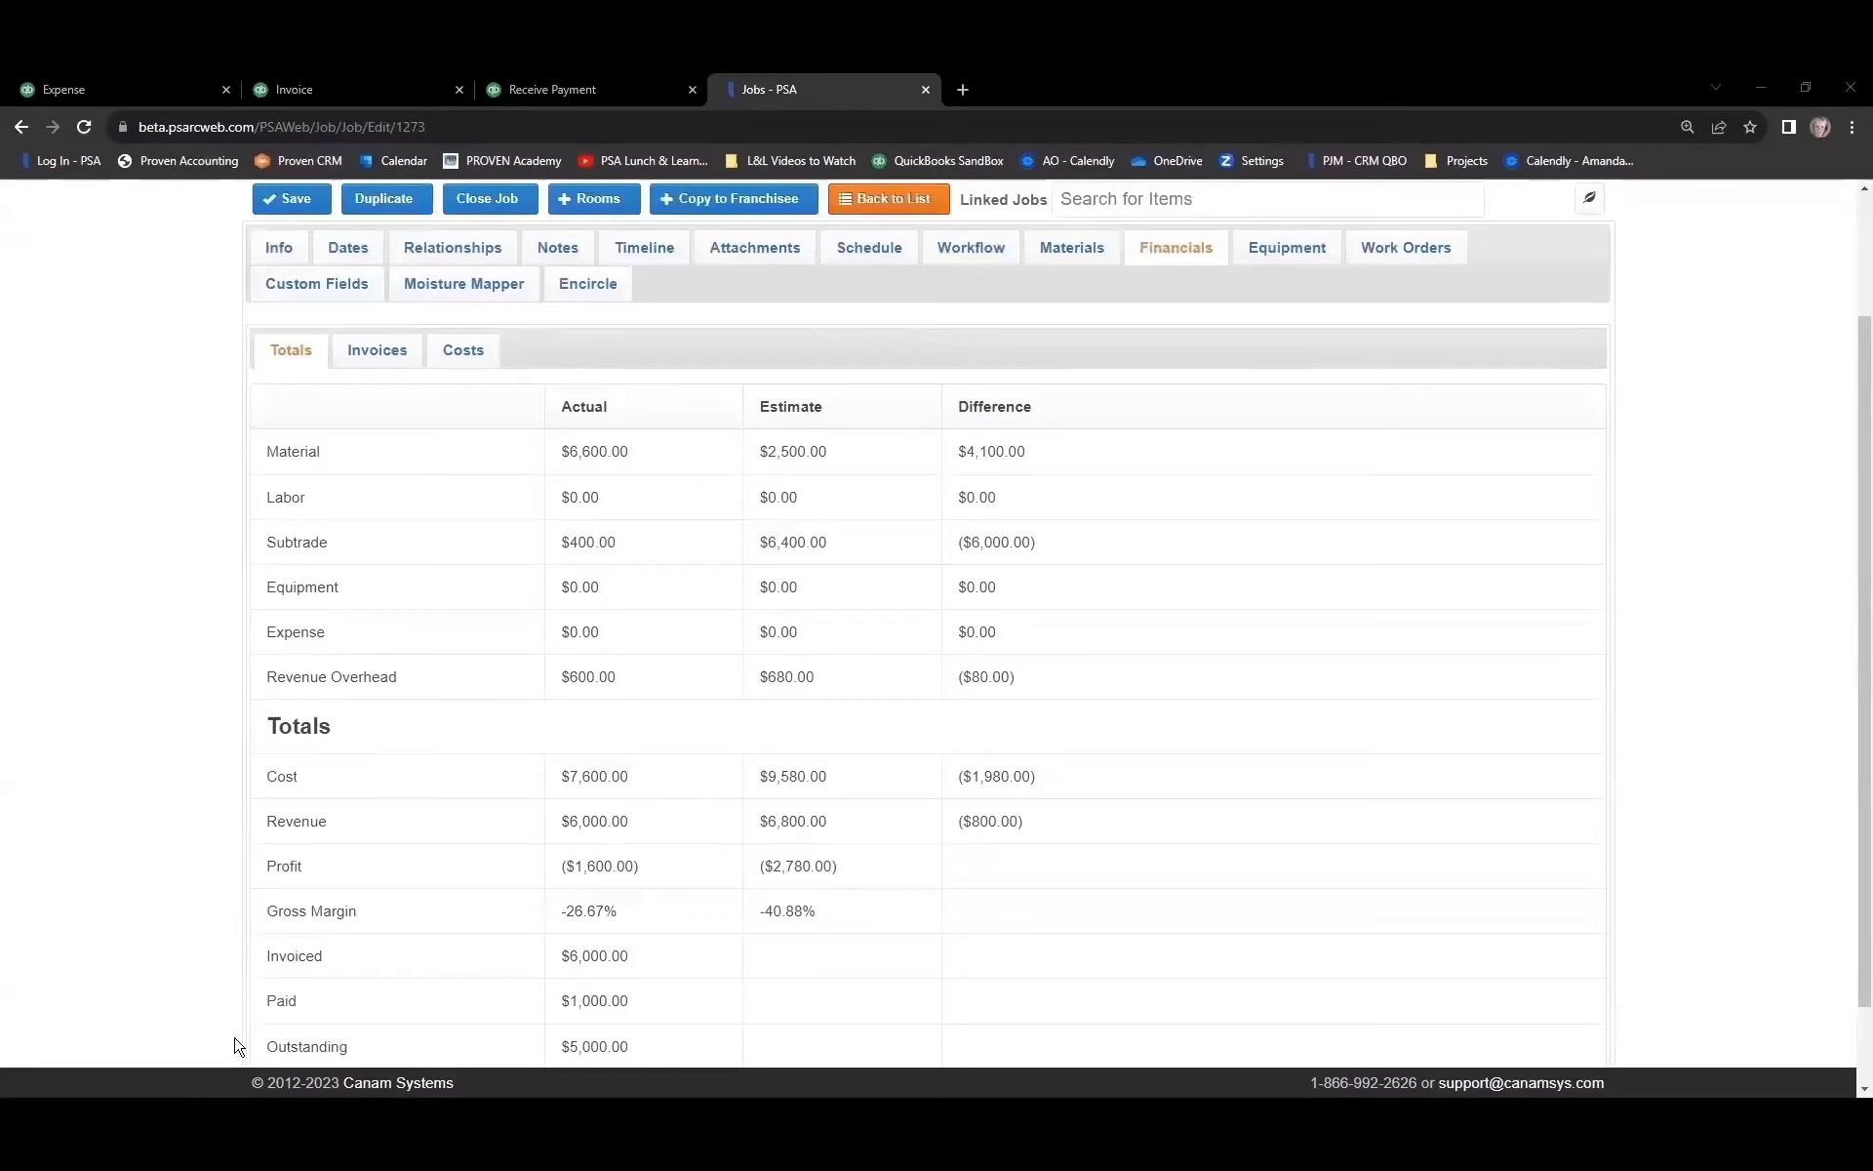
# - Examine the job's itemised costs, then its invoices and received payments in the financials
pyautogui.click(464, 364)
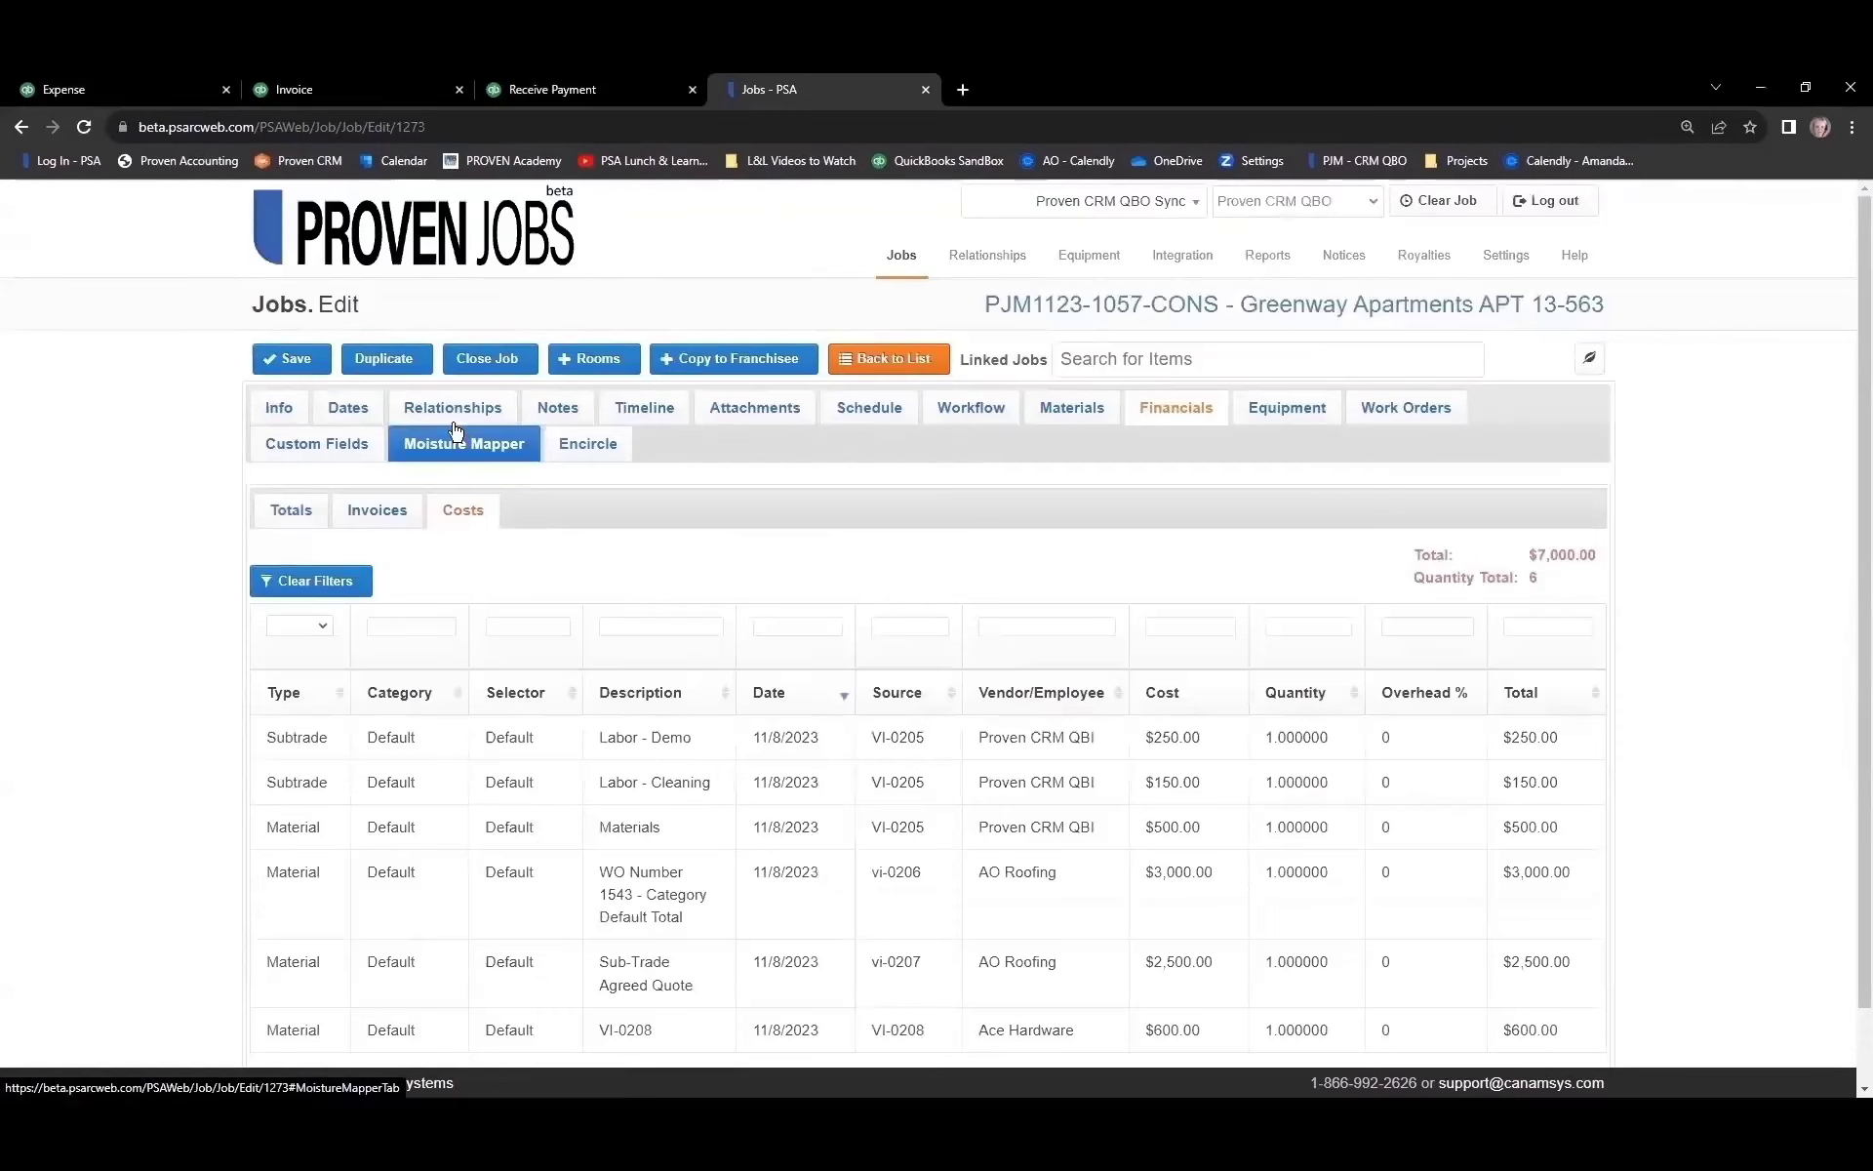
pyautogui.scroll(-1, 272, 643)
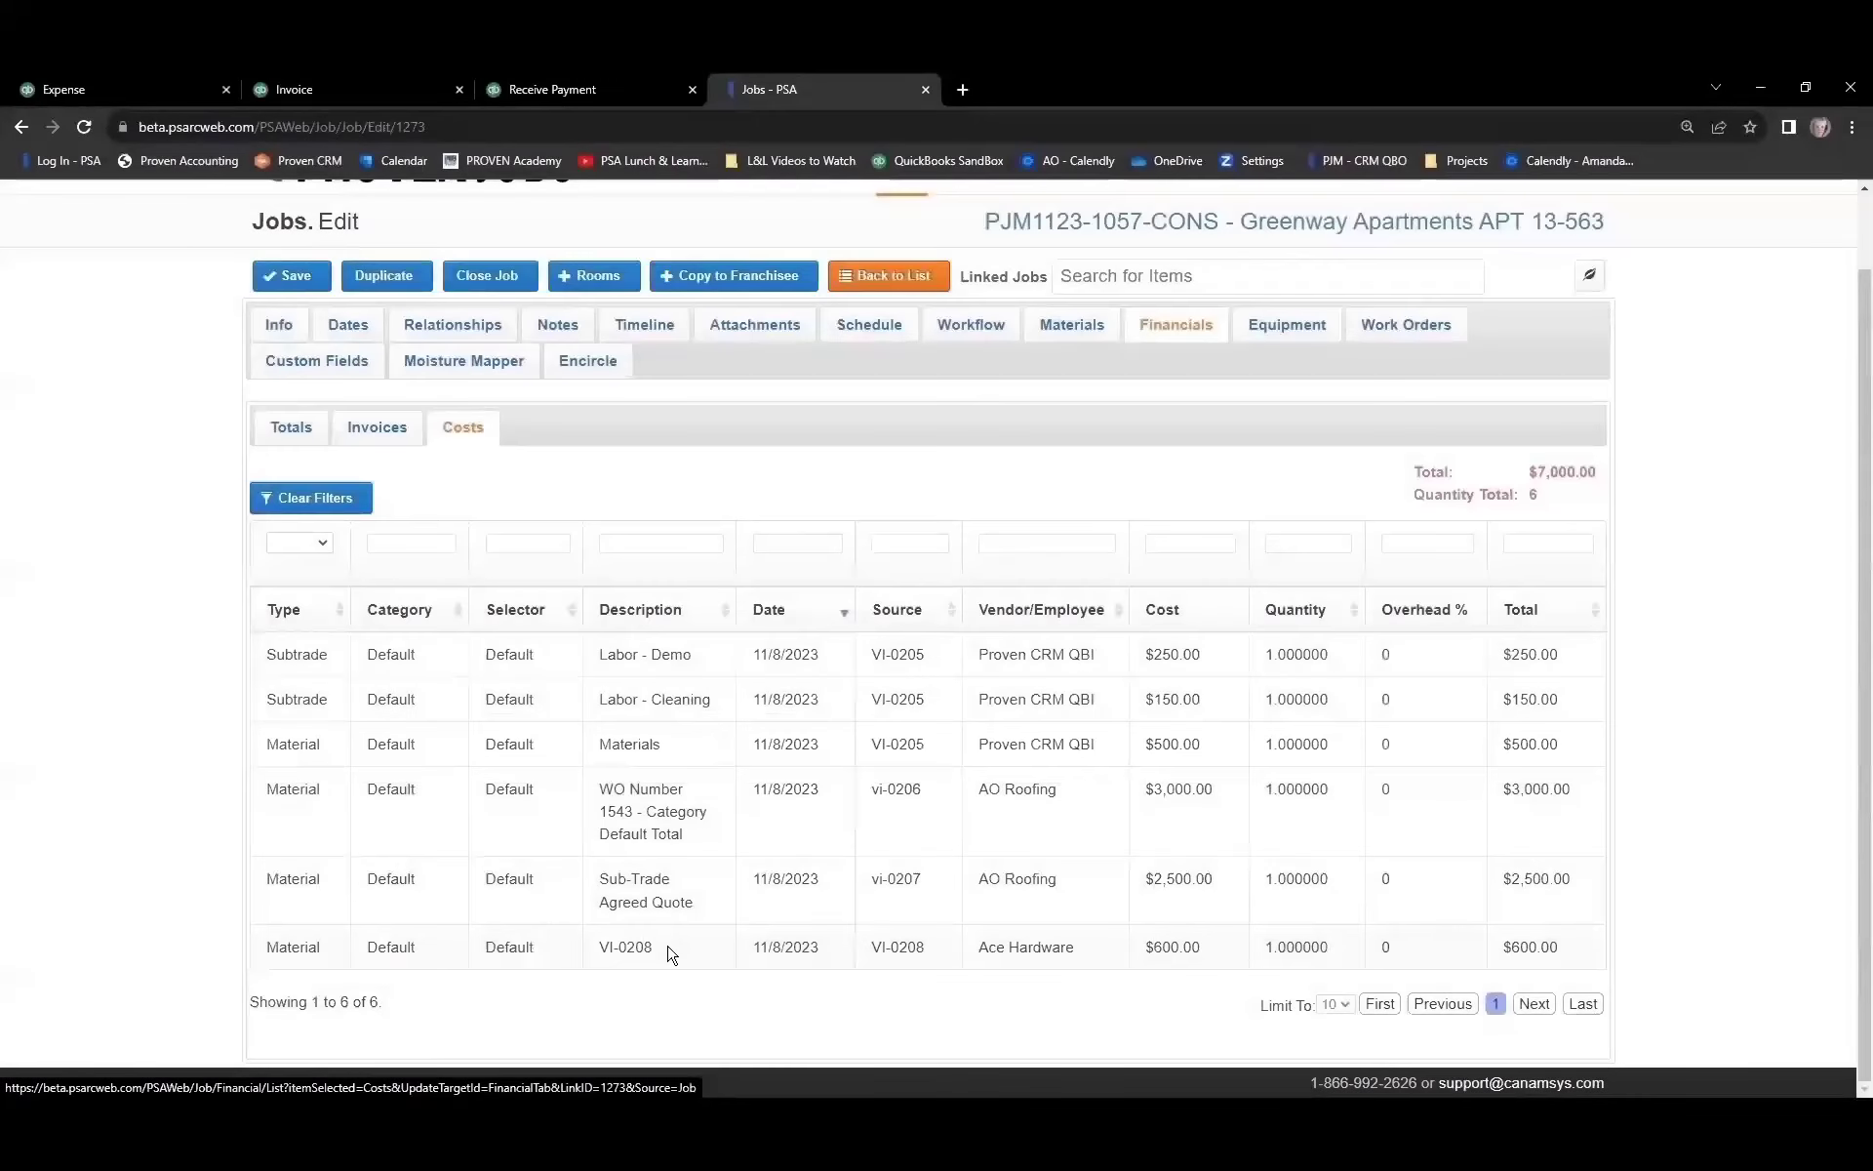
pyautogui.click(398, 429)
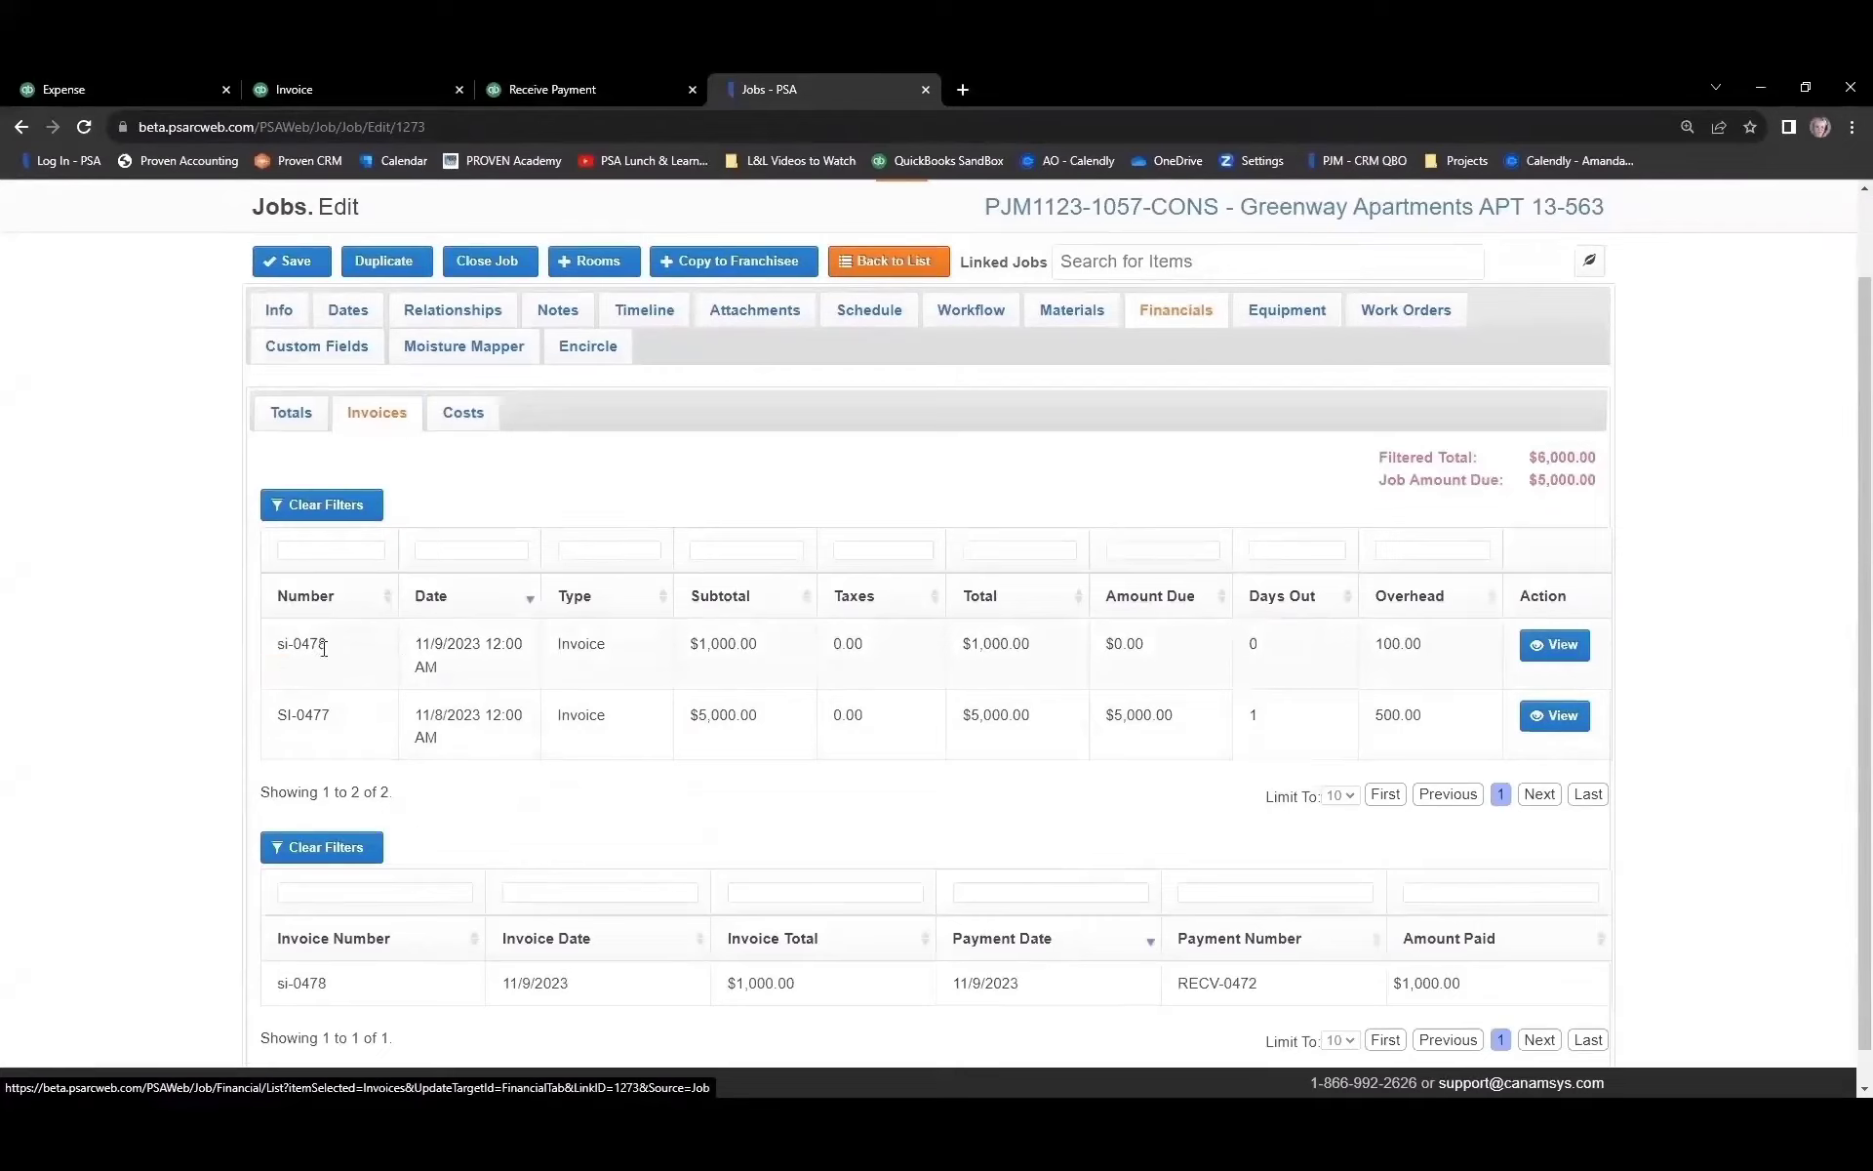
pyautogui.scroll(-1, 249, 908)
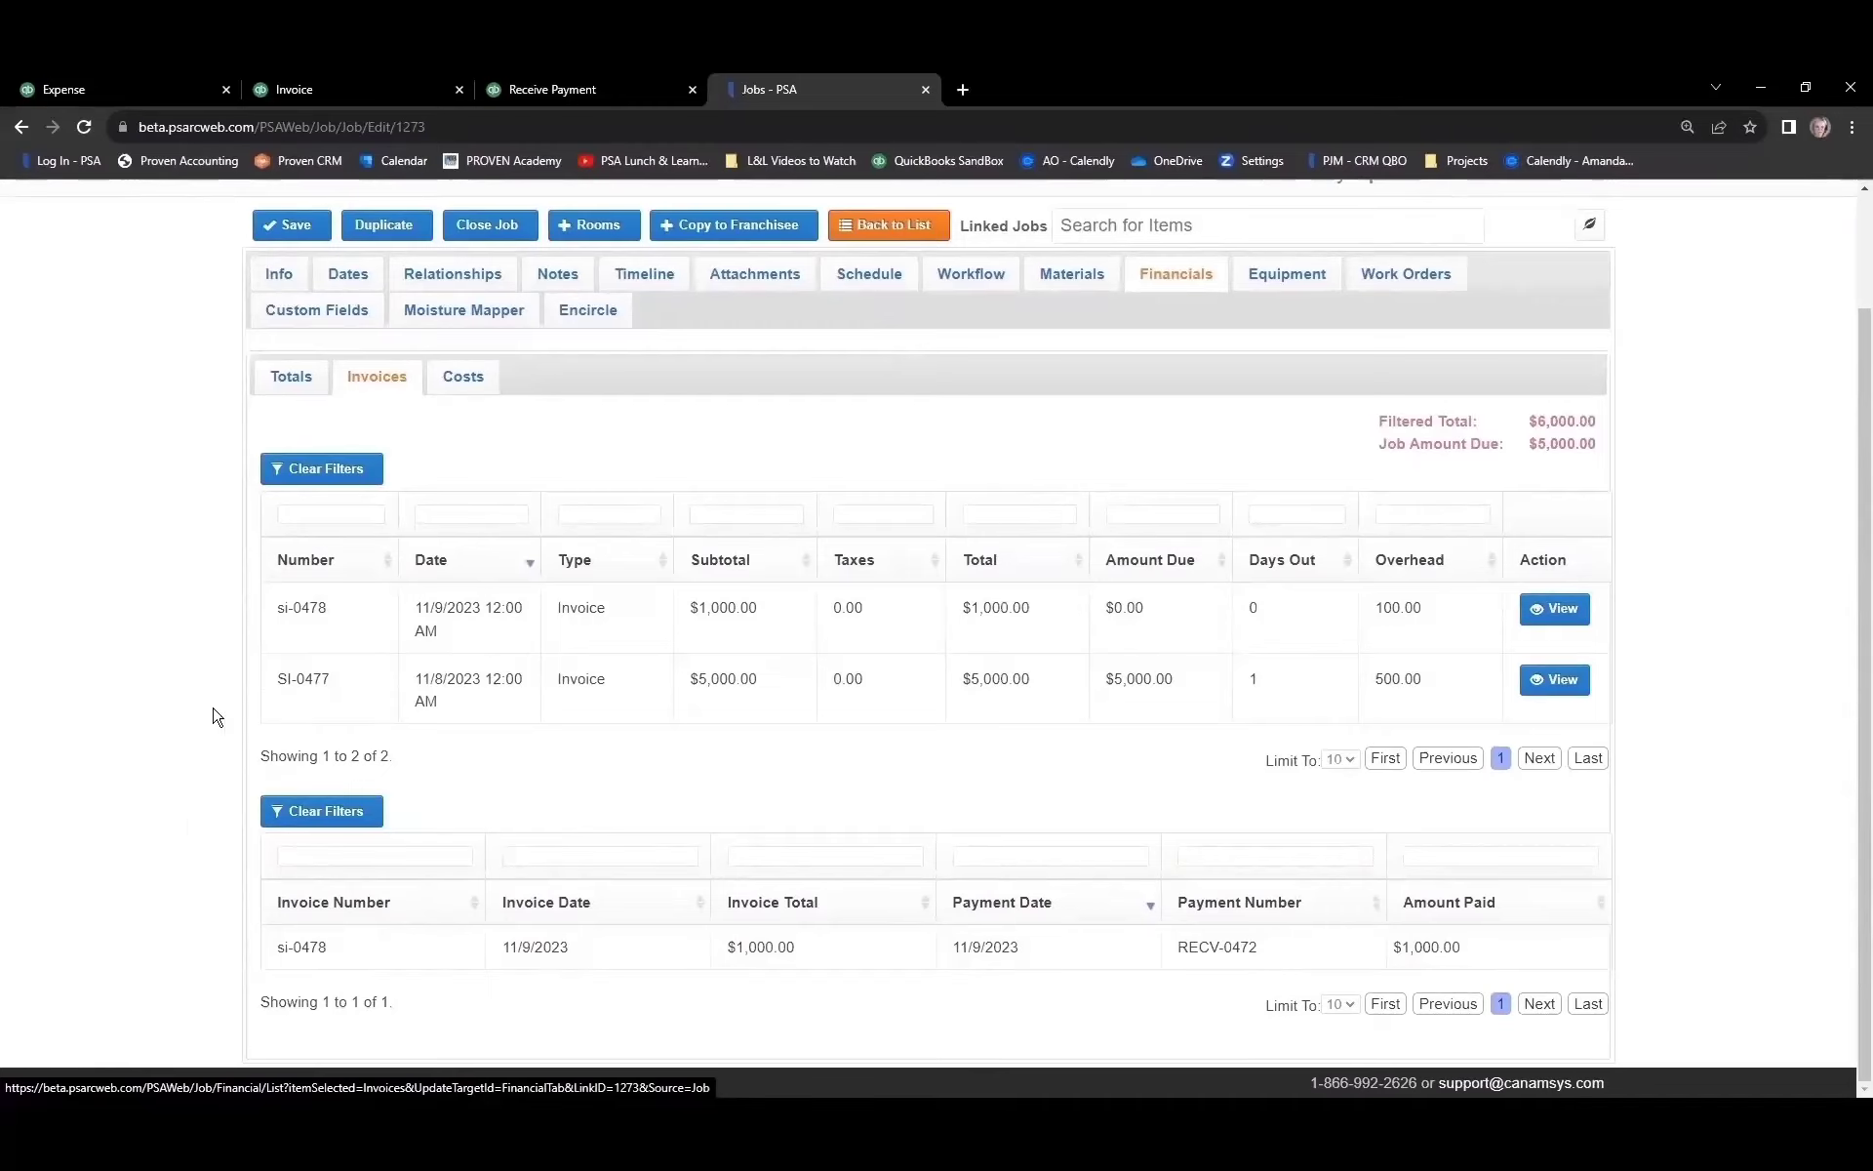
pyautogui.scroll(2, 1149, 418)
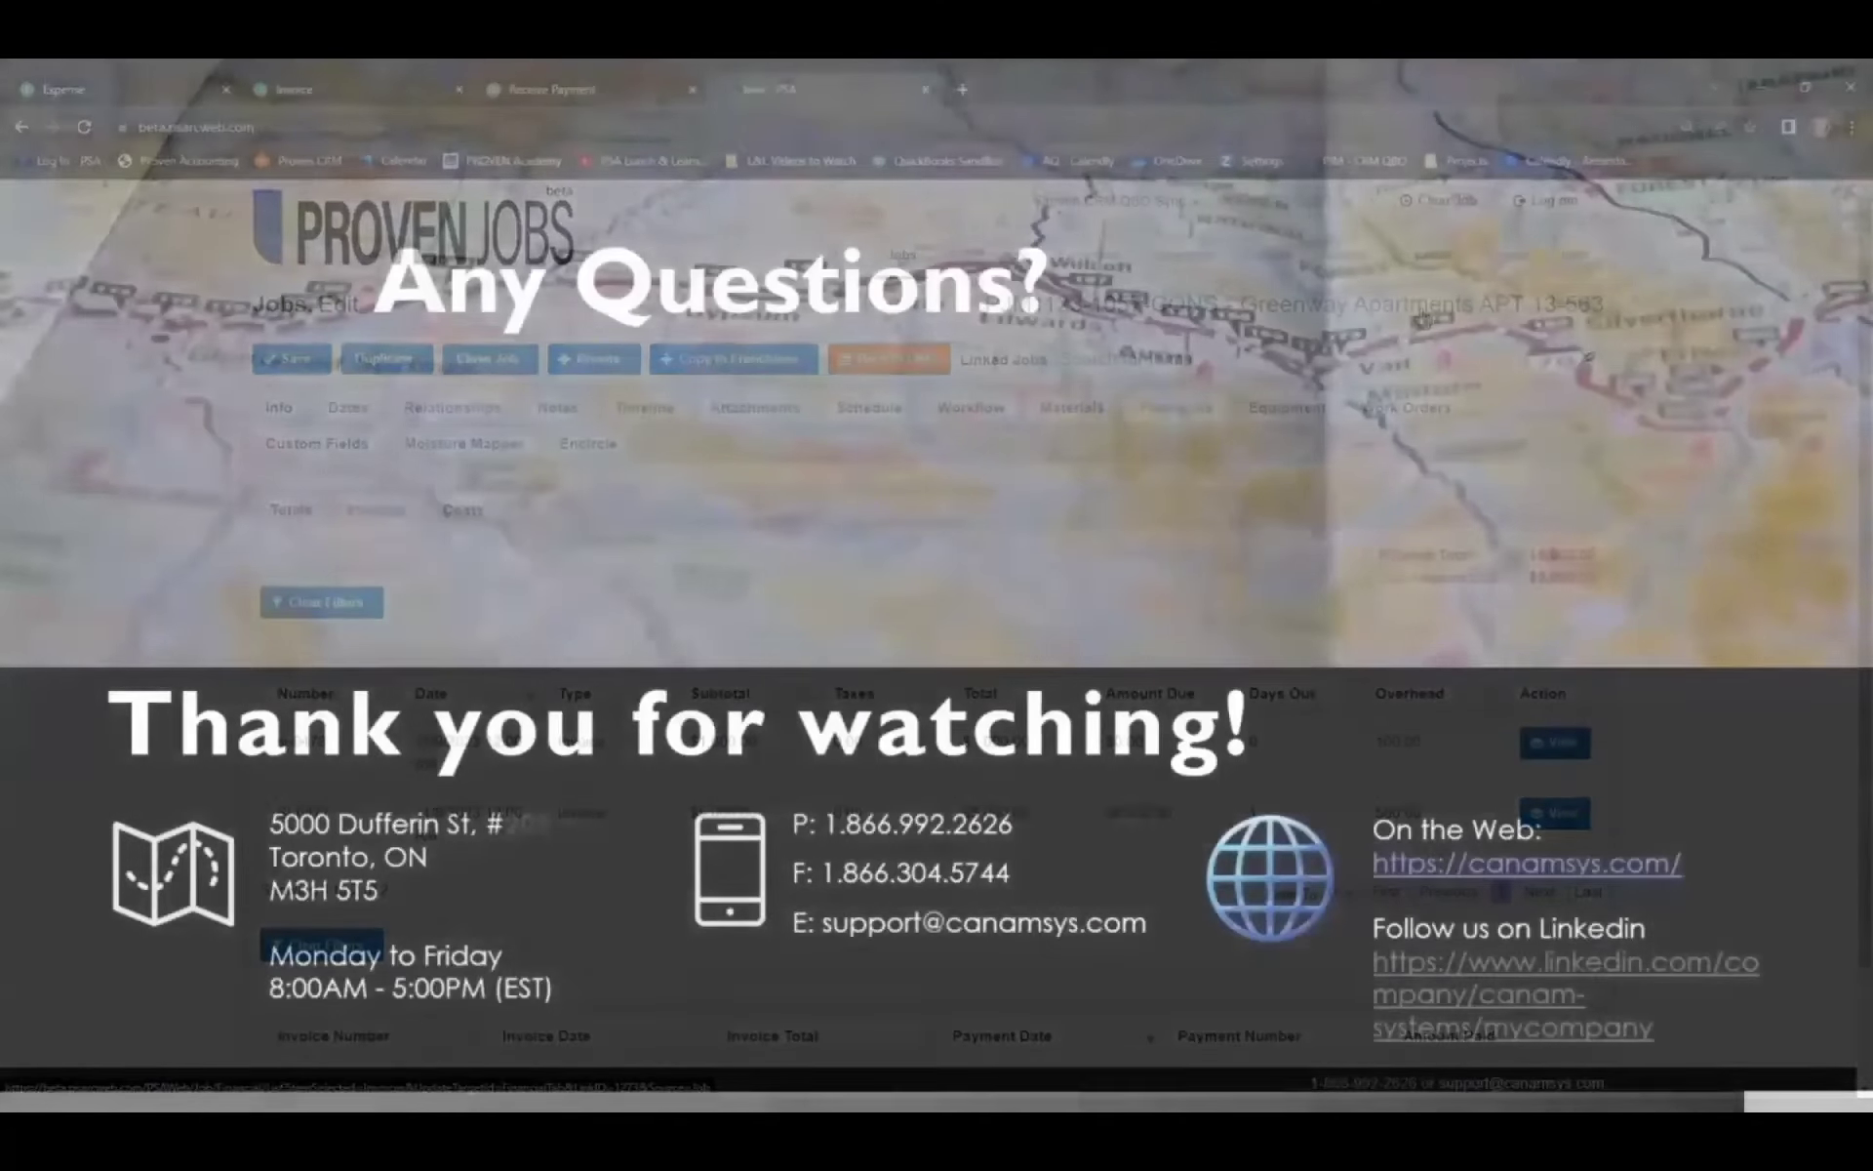